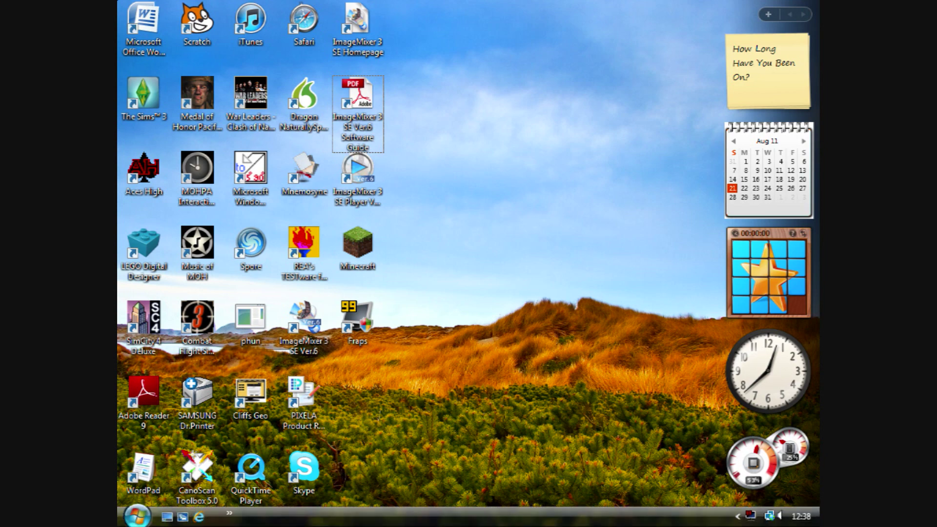
Open the Roaming folder via %appdata%, check inside .minecraft, and copy the .minecraft folder.
{"action": "key", "text": "super"}
{"action": "type", "text": "%"}
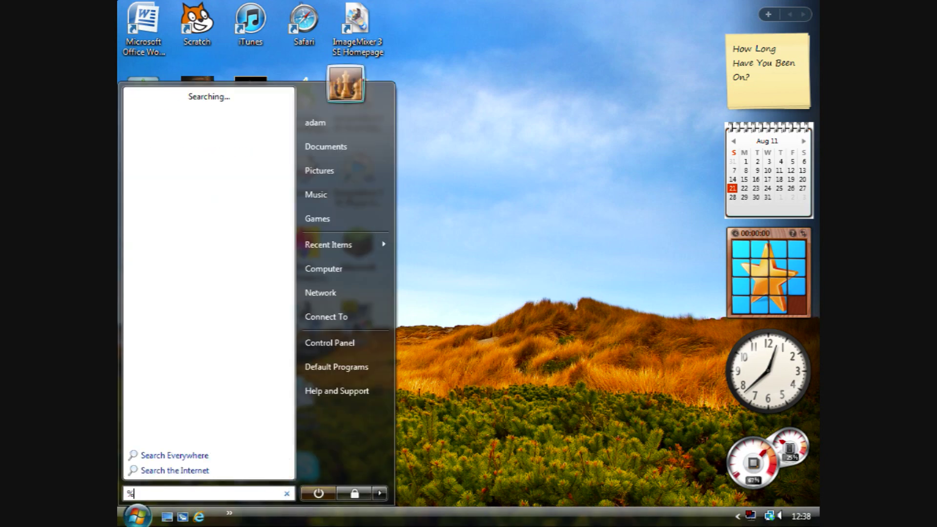
{"action": "type", "text": "appdata%"}
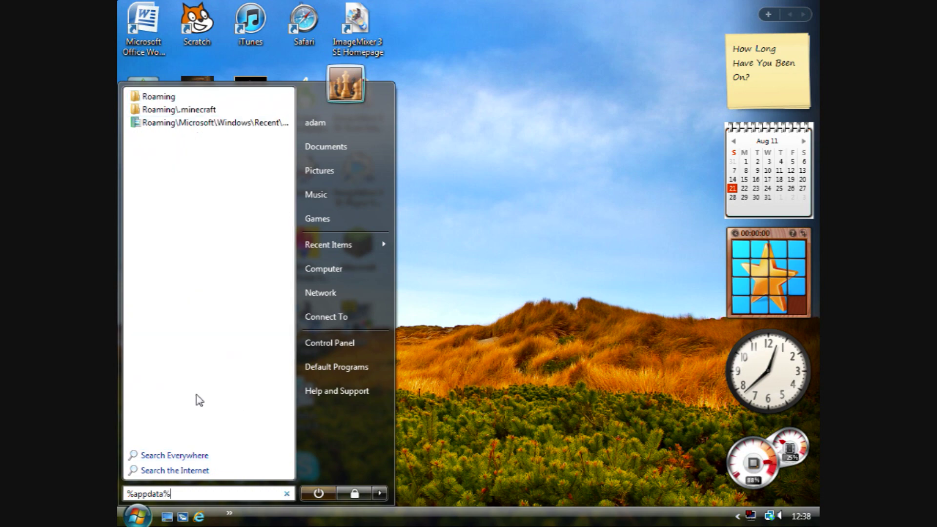
{"action": "left_click", "coordinate": [178, 97]}
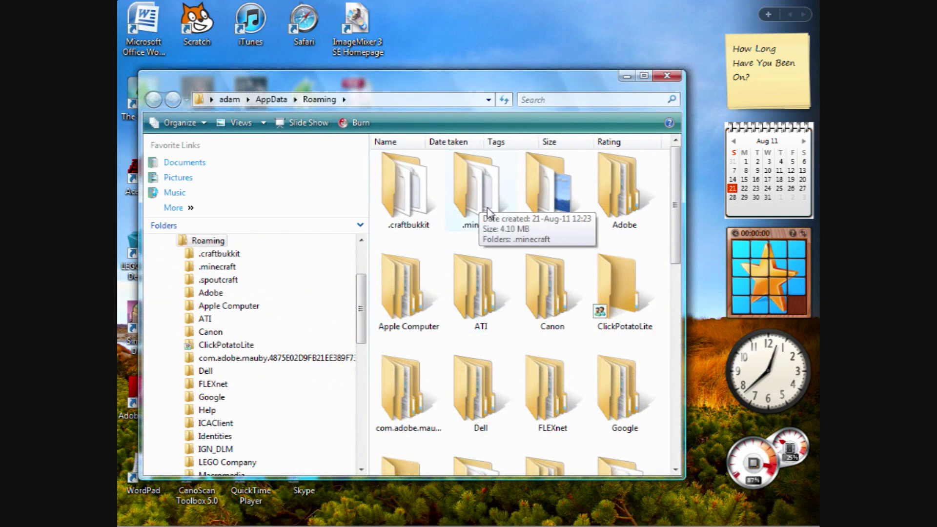
{"action": "double_click", "coordinate": [485, 205]}
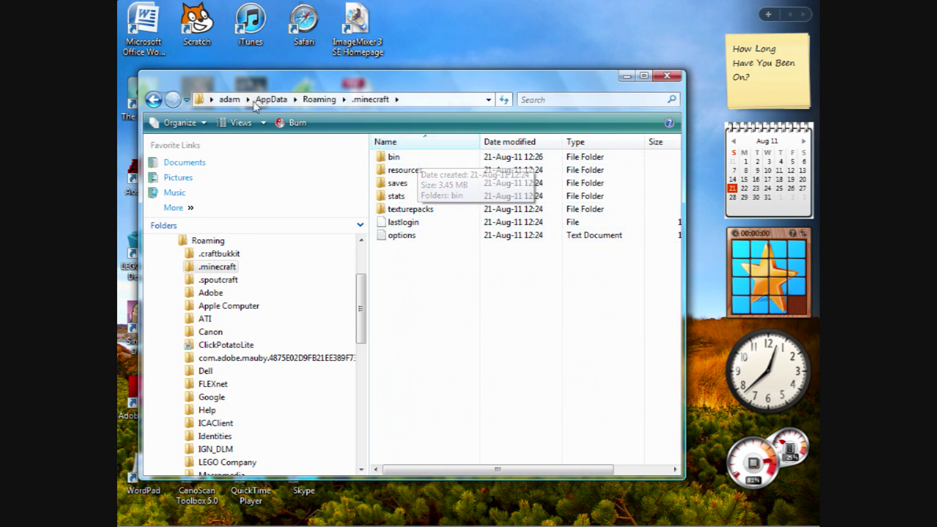
{"action": "key", "text": "BackSpace"}
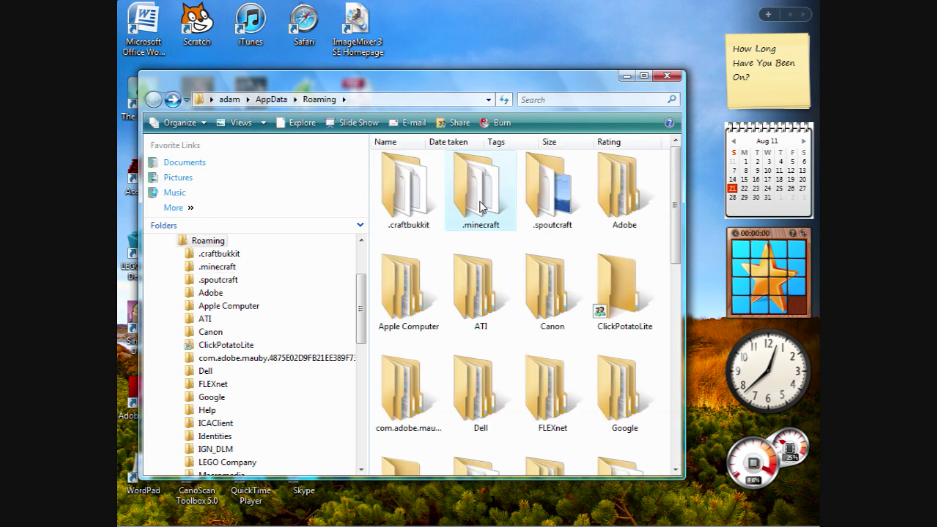
{"action": "right_click", "coordinate": [479, 201]}
{"action": "left_click", "coordinate": [539, 390]}
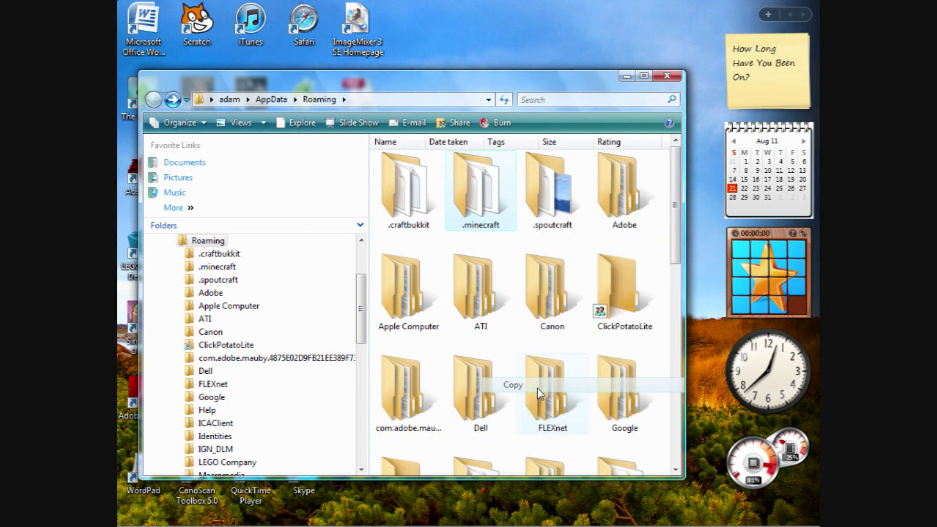
Paste the .minecraft backup onto the desktop and launch Minecraft from its desktop icon.
{"action": "left_click", "coordinate": [626, 77]}
{"action": "right_click", "coordinate": [505, 133]}
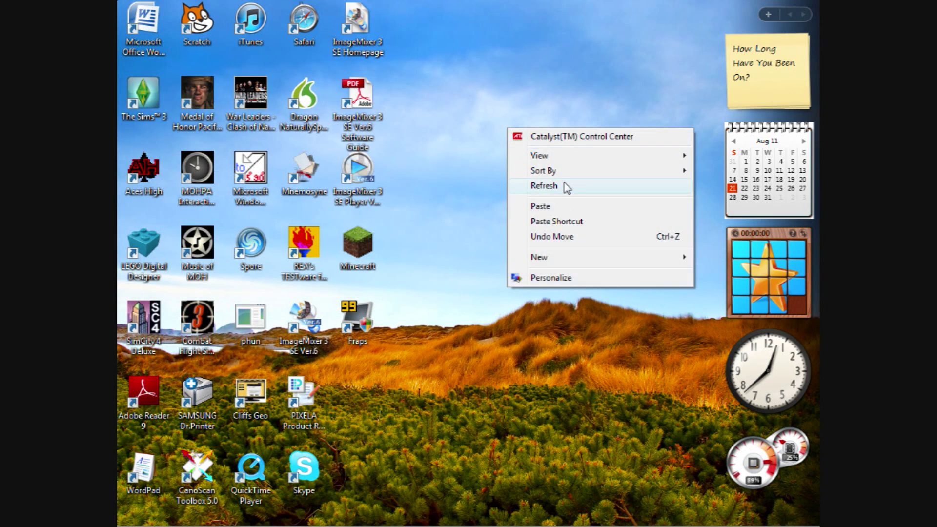
{"action": "left_click", "coordinate": [560, 207]}
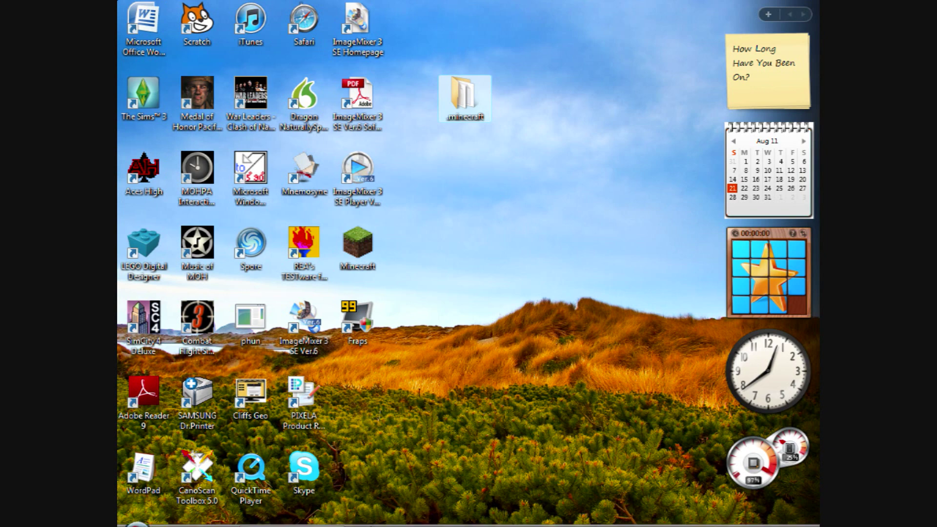
{"action": "left_click", "coordinate": [327, 524]}
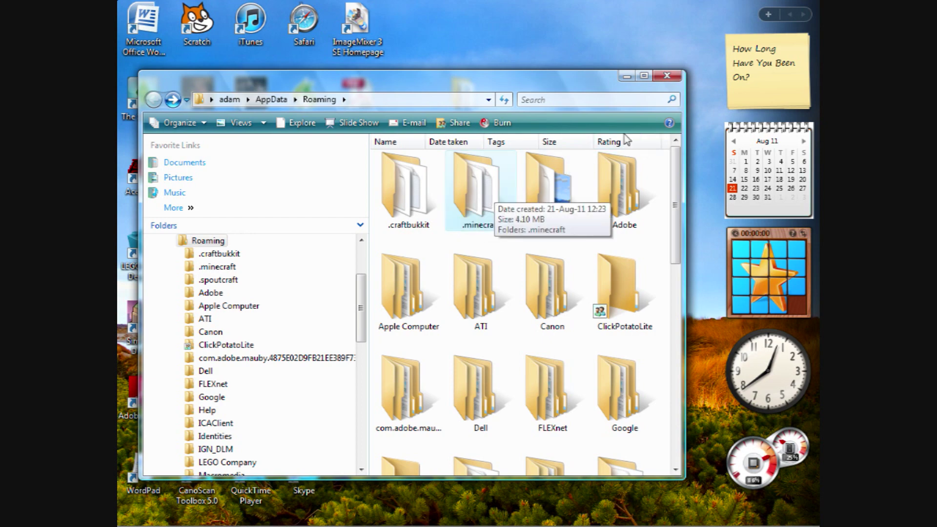
{"action": "left_click", "coordinate": [626, 77]}
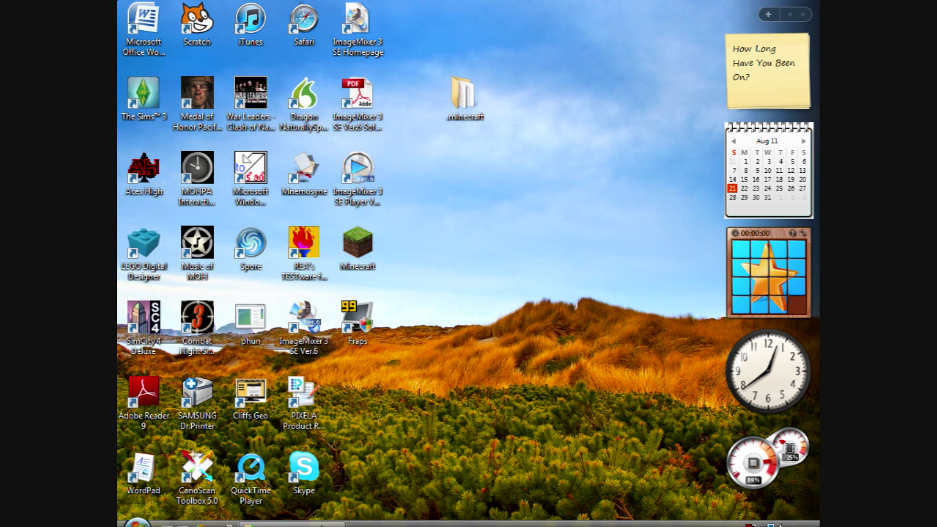
{"action": "left_click", "coordinate": [293, 524]}
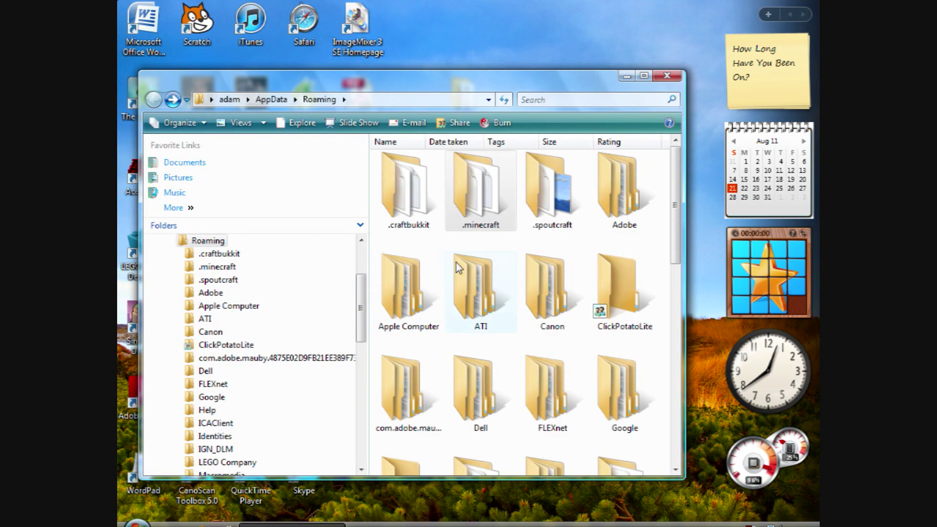
{"action": "left_click", "coordinate": [625, 78]}
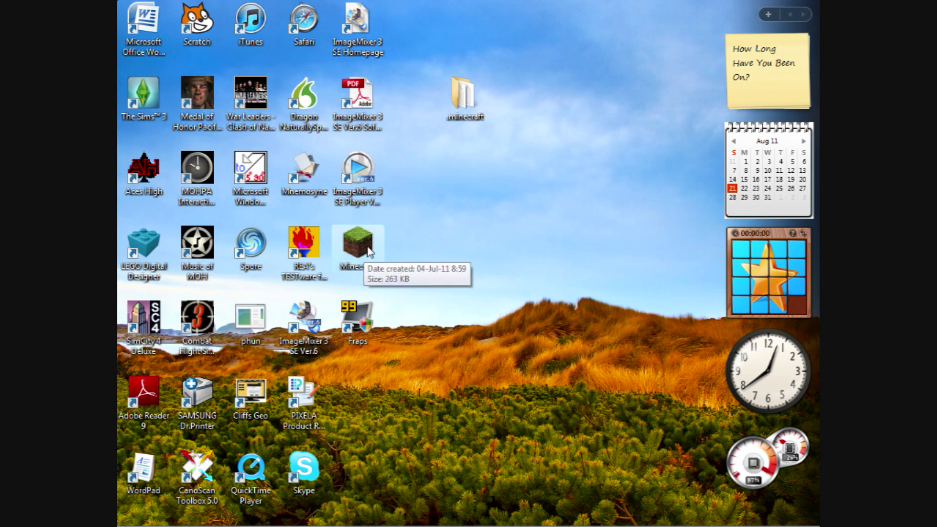
{"action": "double_click", "coordinate": [369, 251]}
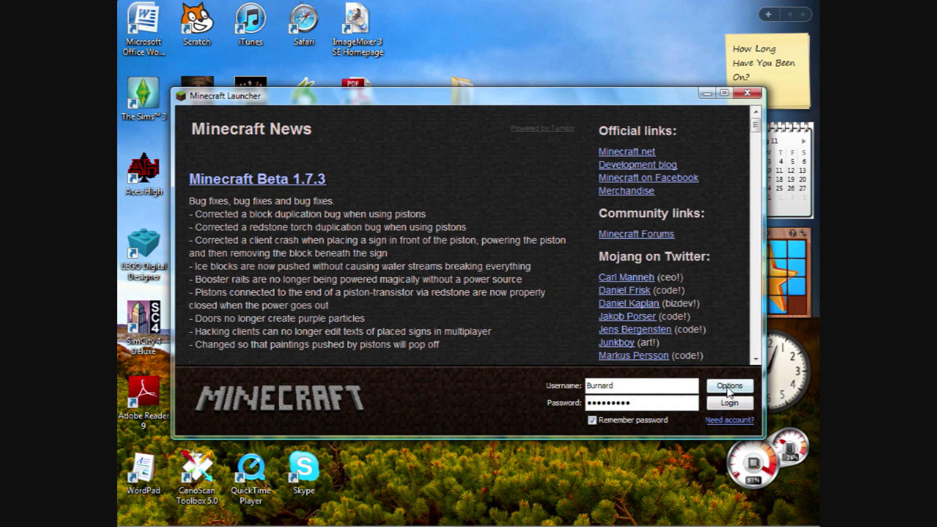
Check the launcher options showing the Roaming .minecraft game folder, then close the Minecraft Launcher.
{"action": "left_click", "coordinate": [729, 391]}
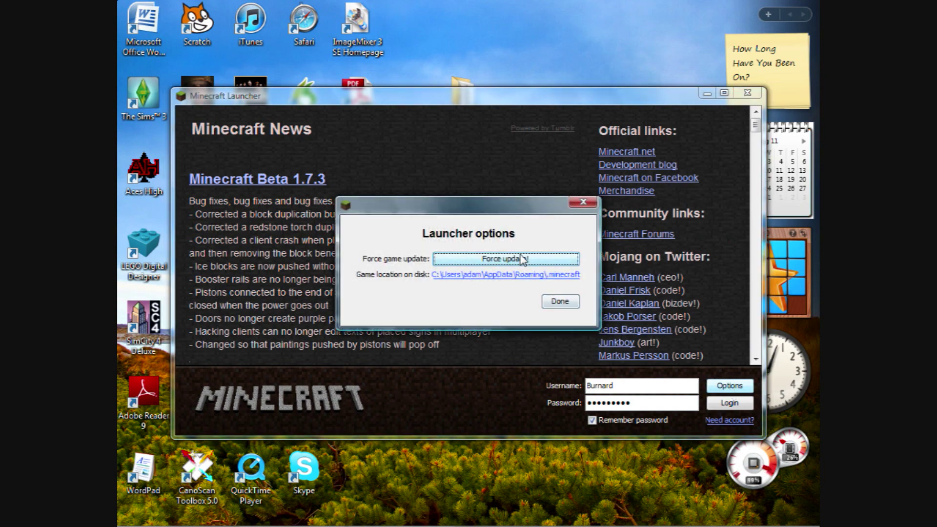
{"action": "left_click", "coordinate": [584, 202]}
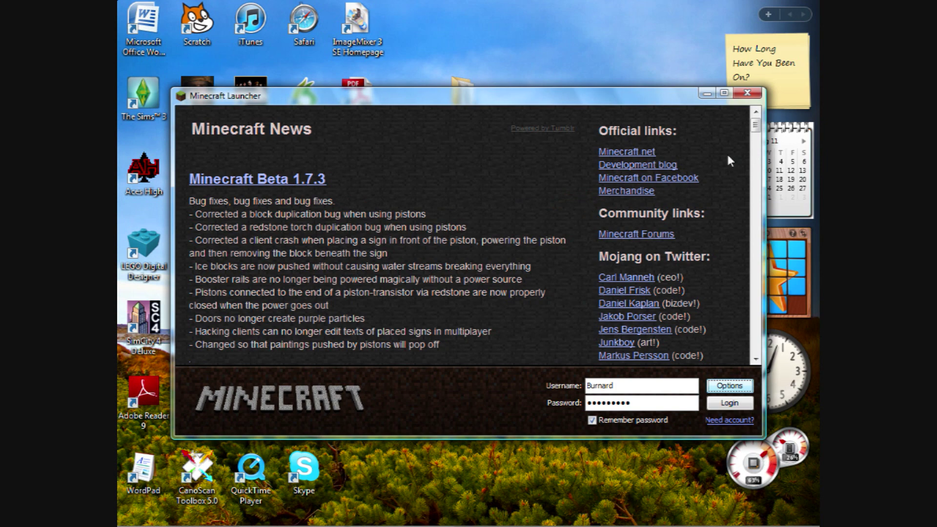
{"action": "left_click", "coordinate": [748, 94]}
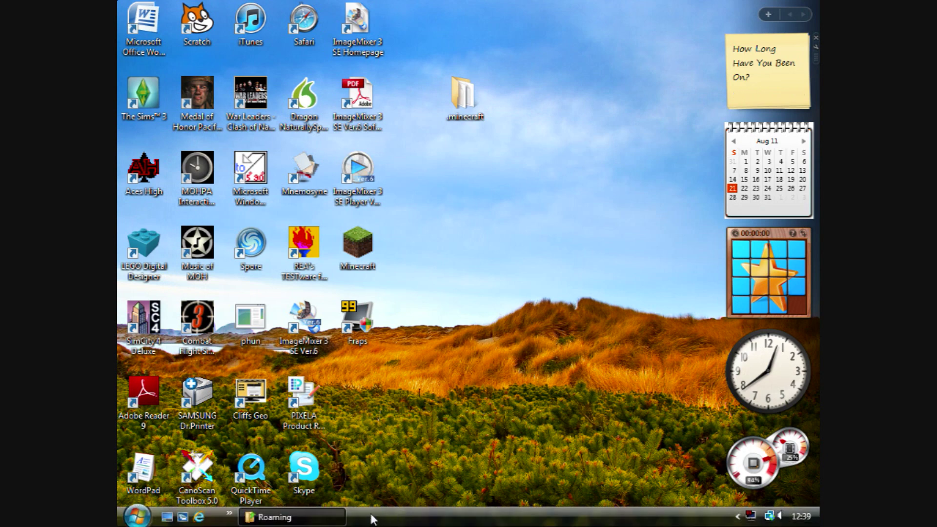
Open .minecraft\bin\minecraft.jar in WinRAR, dismiss the license reminder, and close the Explorer window.
{"action": "left_click", "coordinate": [341, 518]}
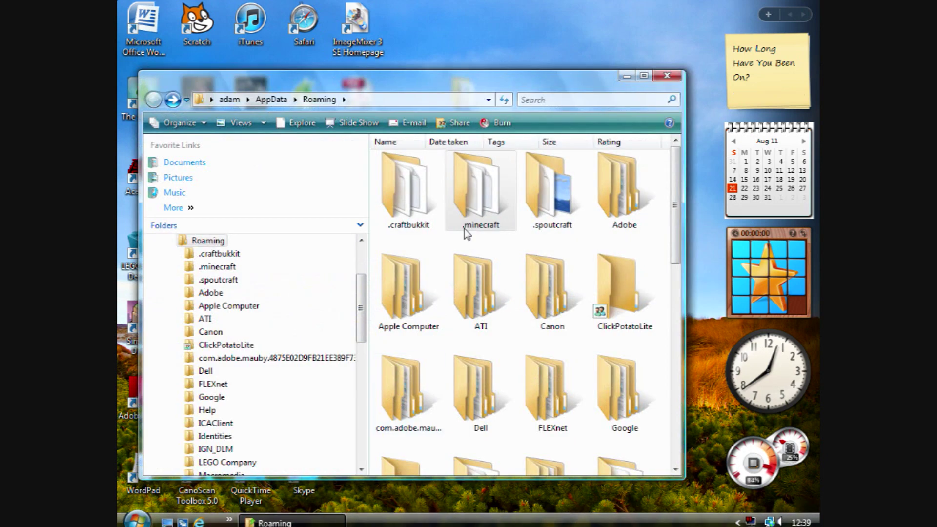
{"action": "double_click", "coordinate": [482, 195]}
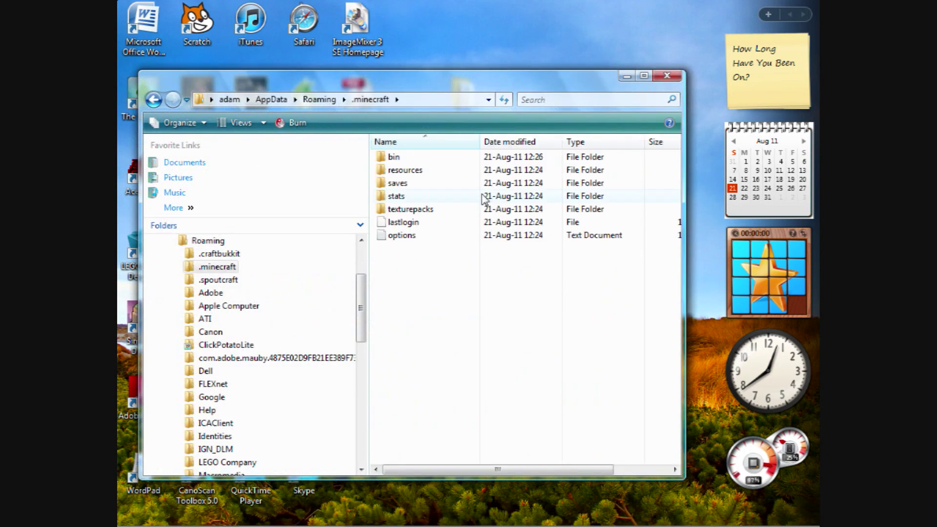
{"action": "double_click", "coordinate": [408, 157]}
{"action": "right_click", "coordinate": [426, 223]}
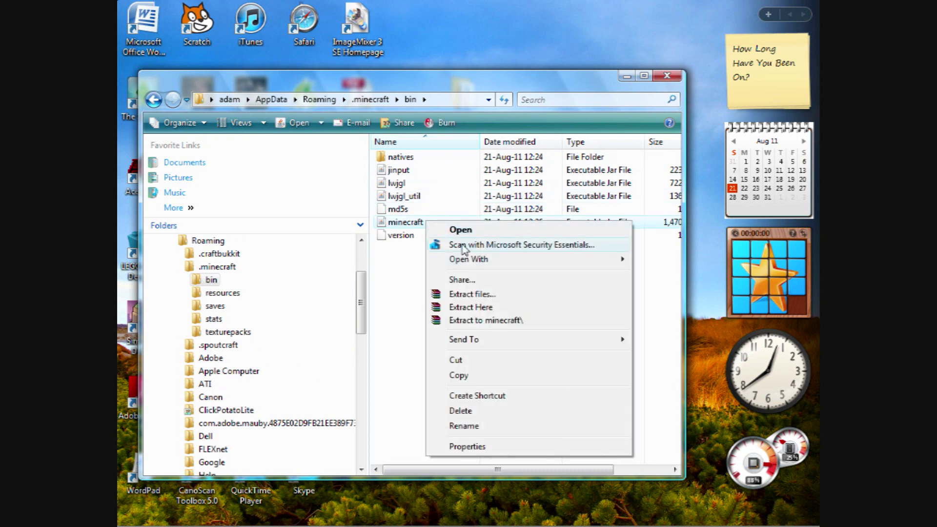
{"action": "mouse_move", "coordinate": [463, 262]}
{"action": "left_click", "coordinate": [684, 289]}
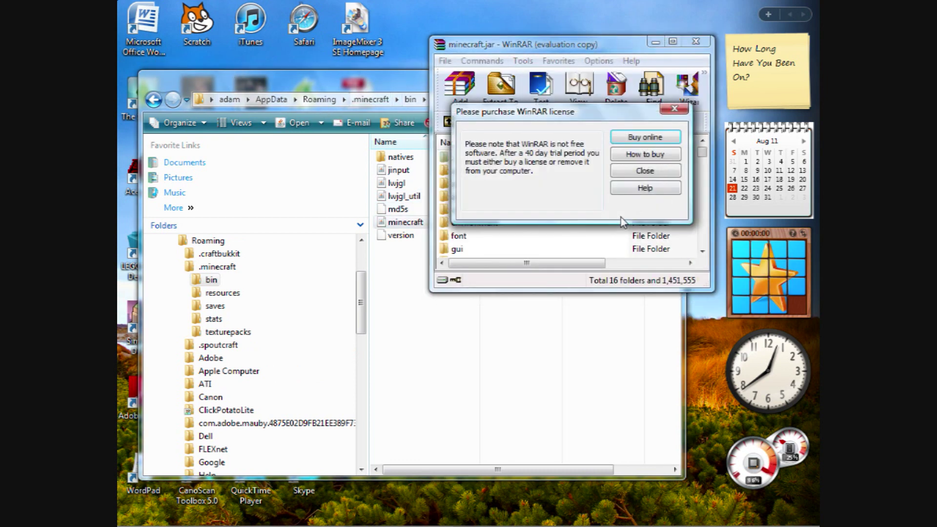
{"action": "left_click", "coordinate": [629, 174]}
{"action": "left_click", "coordinate": [303, 82]}
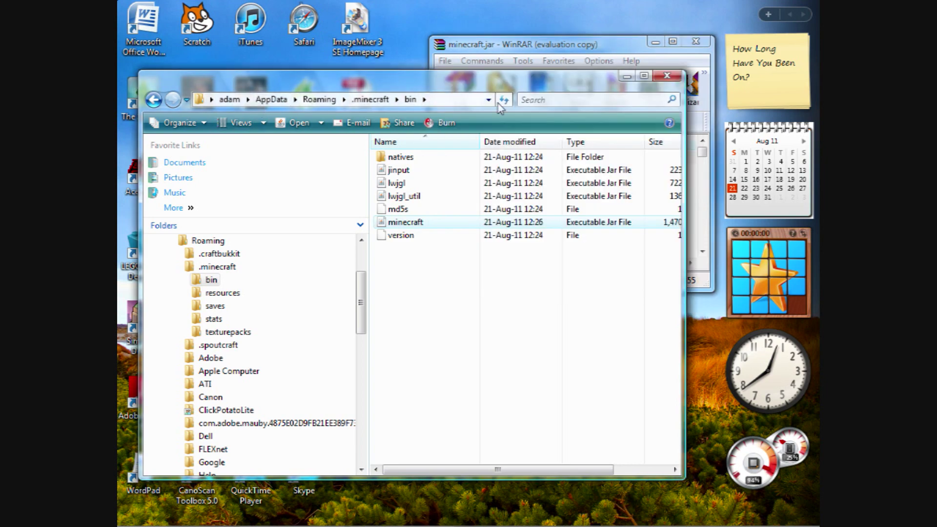
{"action": "left_click", "coordinate": [667, 76]}
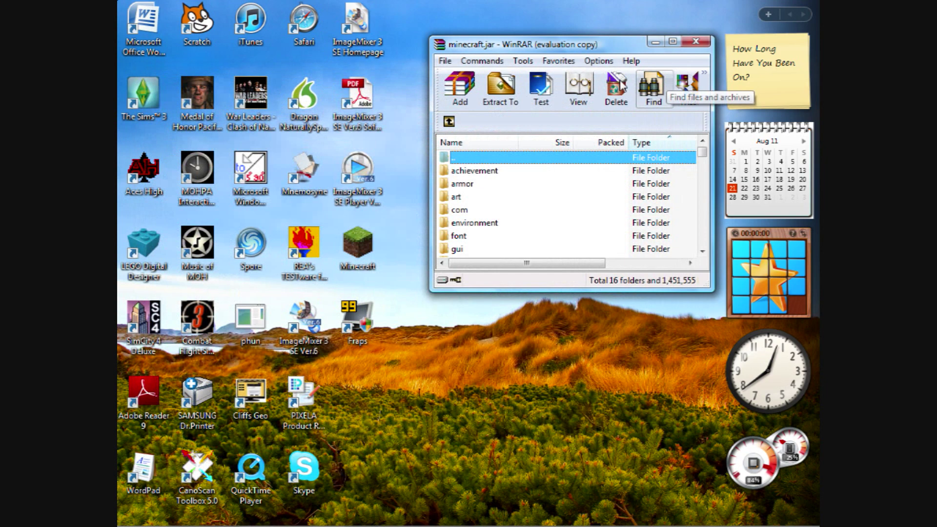
Search Google for 'minecraft forum' in the browser and open the Minecraft Forum result.
{"action": "left_click", "coordinate": [199, 517]}
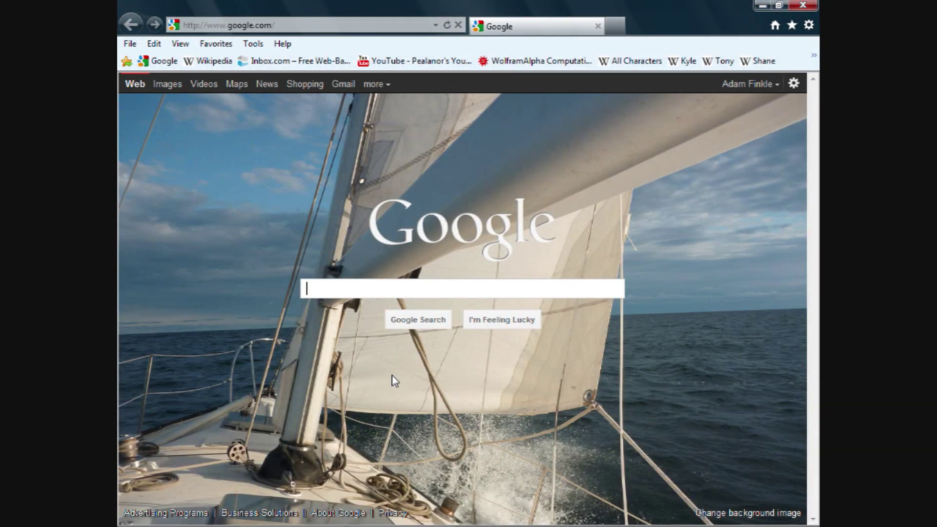
{"action": "type", "text": "minecra"}
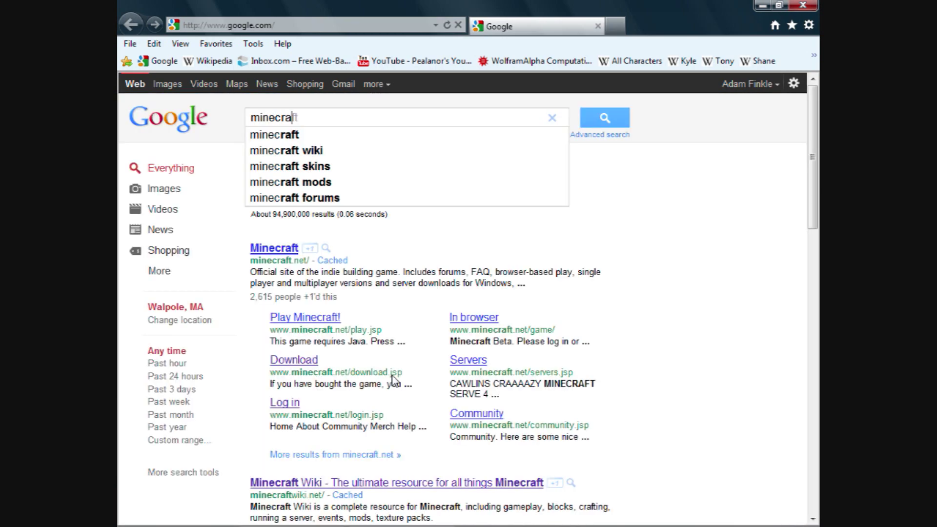
{"action": "type", "text": "ft forum"}
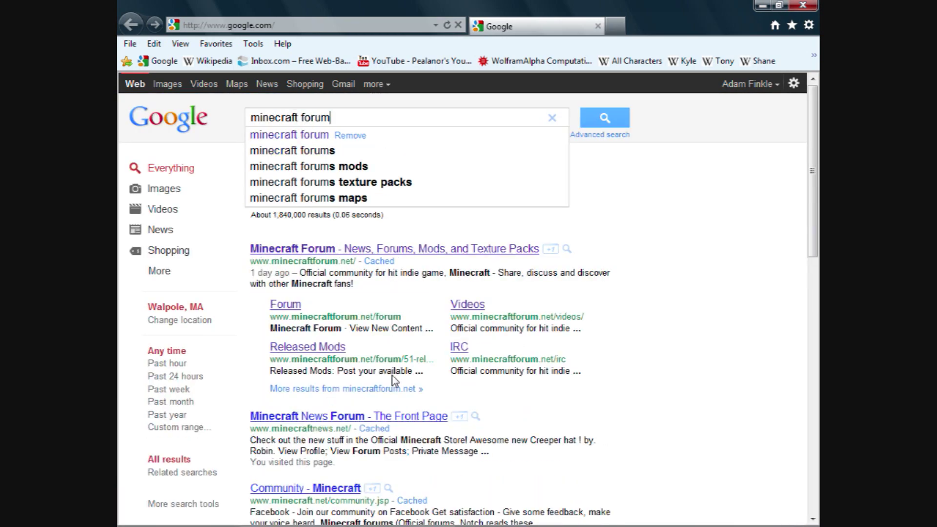
{"action": "key", "text": "Return"}
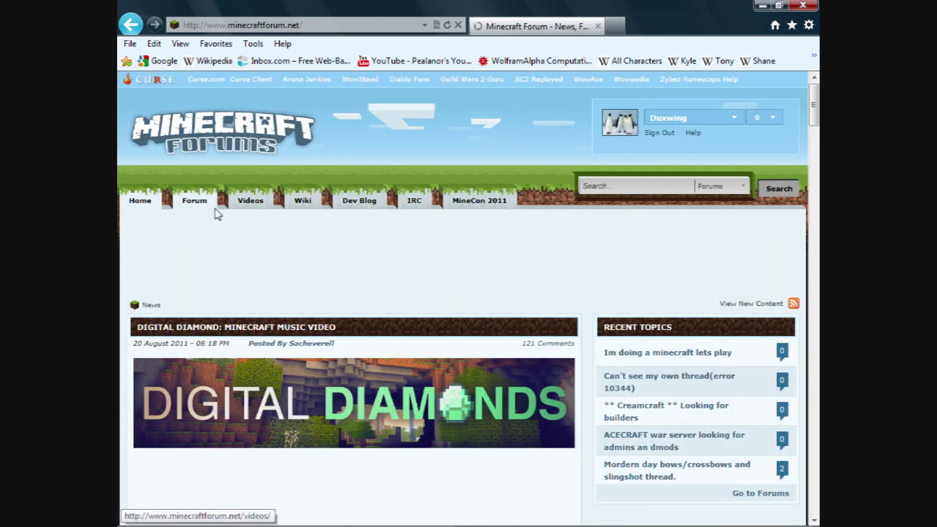
Go to the forum's board index and open the Released Mods board.
{"action": "left_click", "coordinate": [205, 204]}
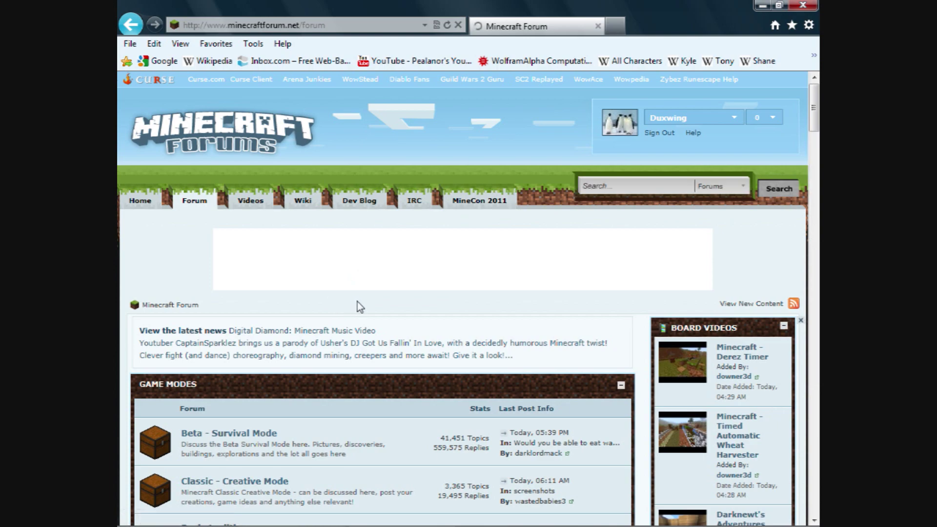
{"action": "scroll", "coordinate": [358, 301], "scroll_direction": "down", "scroll_amount": 7}
{"action": "scroll", "coordinate": [358, 301], "scroll_direction": "down", "scroll_amount": 20}
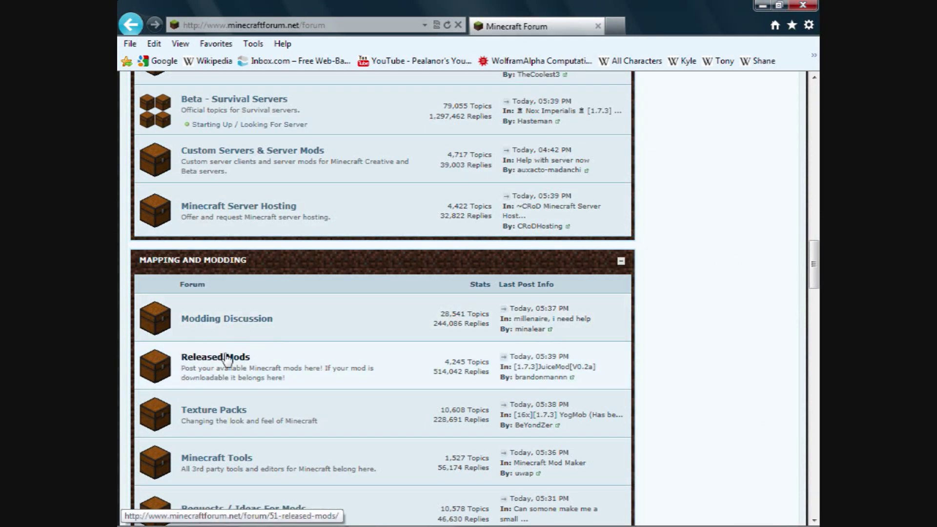
{"action": "left_click", "coordinate": [231, 358]}
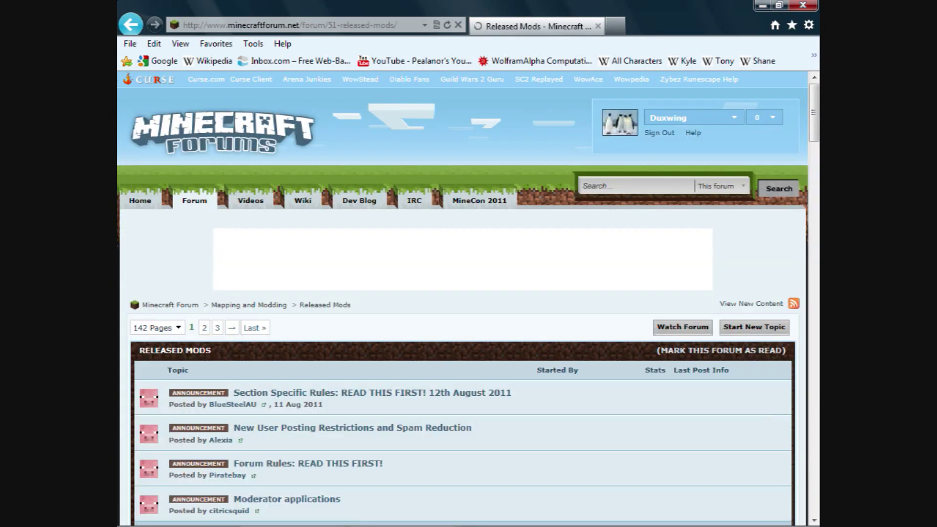
Search Released Mods for 'Slow Motion' and open the Slow Motion mod topic.
{"action": "left_click", "coordinate": [634, 186]}
{"action": "type", "text": "Tipaa's"}
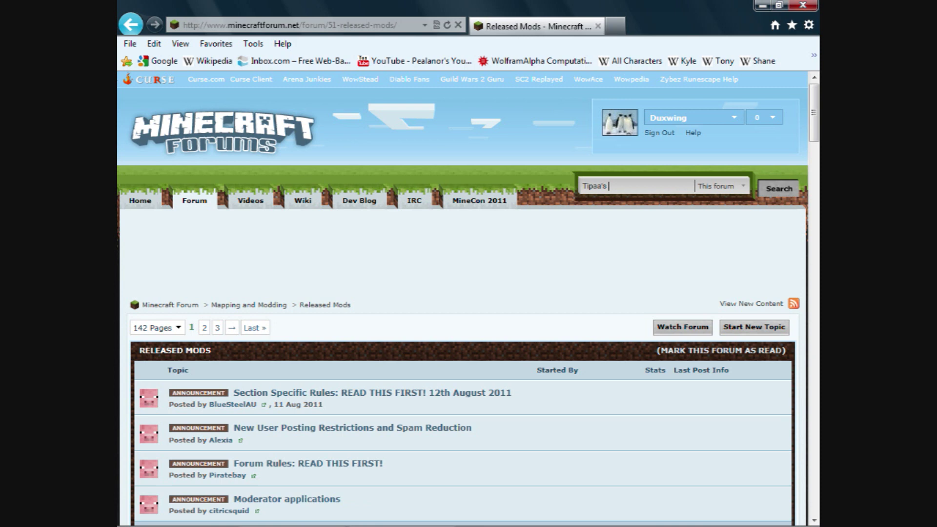
{"action": "type", "text": "Slow Motion"}
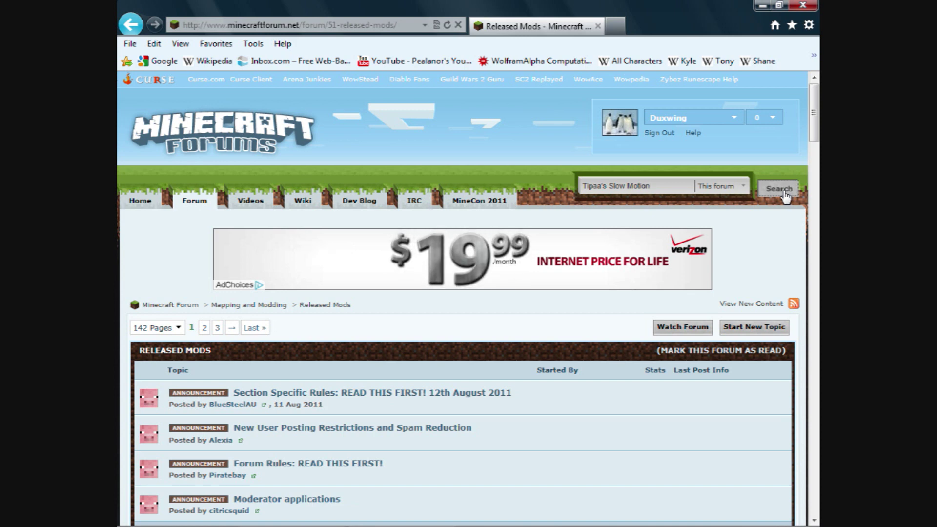
{"action": "left_click", "coordinate": [780, 191]}
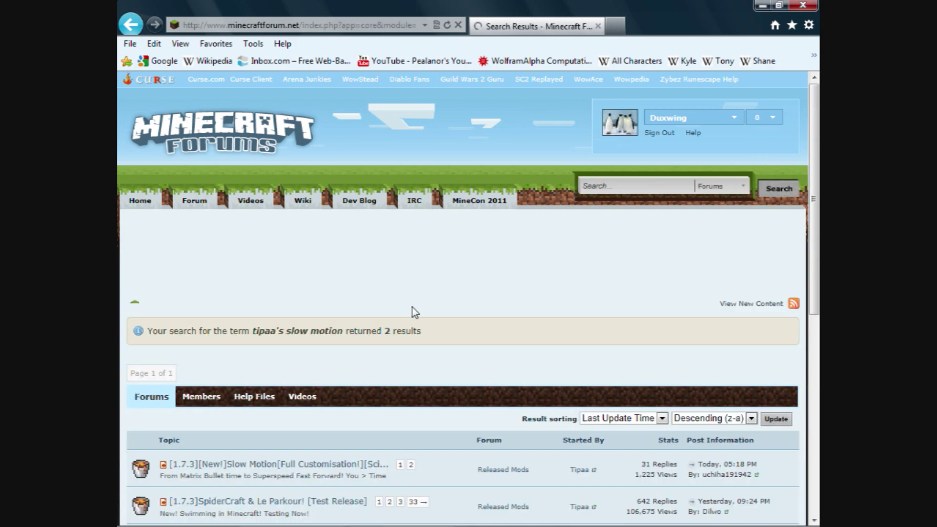
{"action": "scroll", "coordinate": [412, 308], "scroll_direction": "down", "scroll_amount": 3}
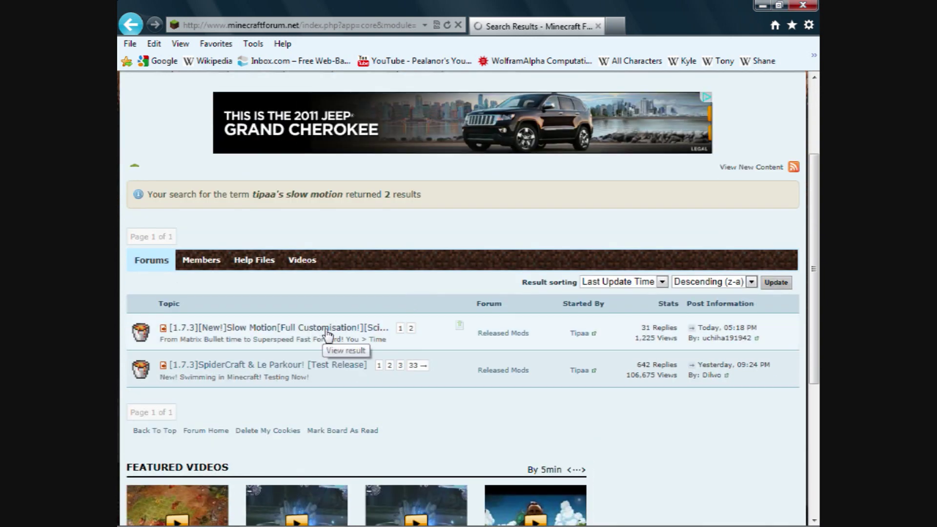
{"action": "left_click", "coordinate": [400, 331]}
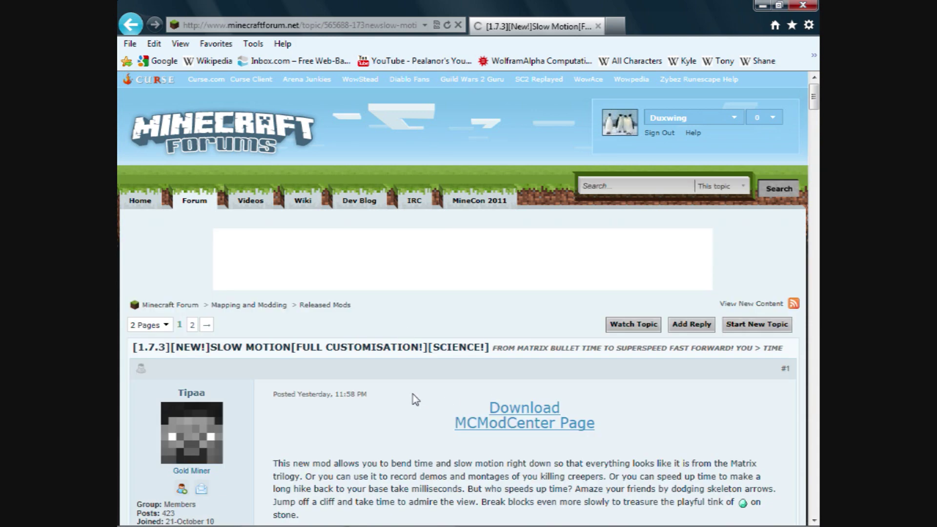
Read through the first post and follow its MCModCenter page link.
{"action": "scroll", "coordinate": [418, 396], "scroll_direction": "down", "scroll_amount": 1}
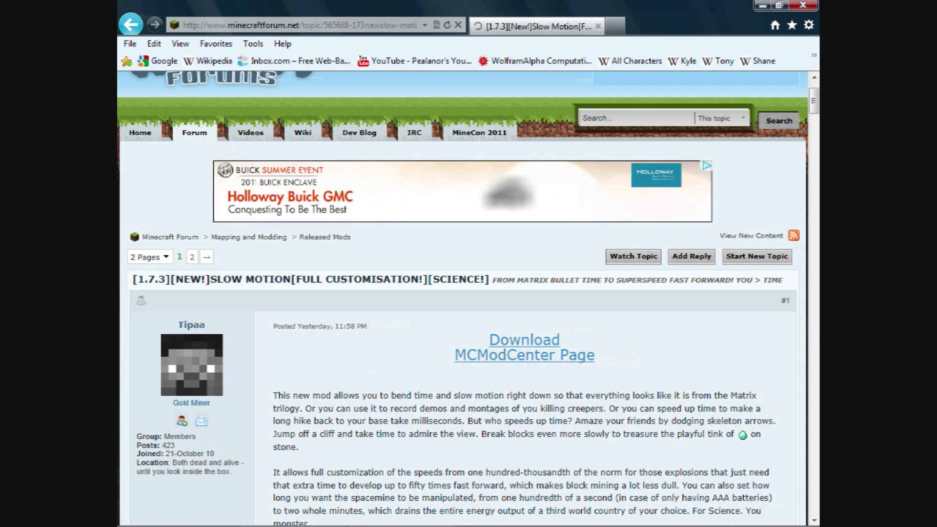
{"action": "scroll", "coordinate": [394, 396], "scroll_direction": "down", "scroll_amount": 2}
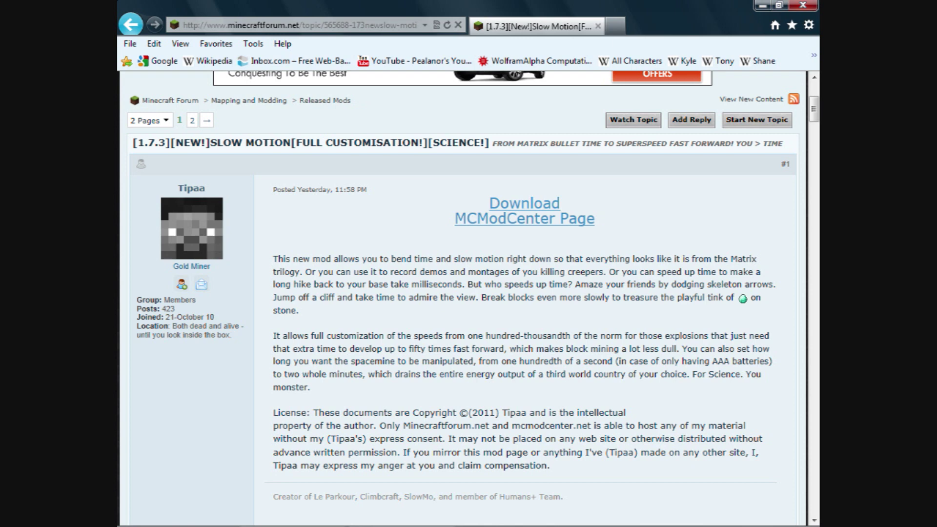
{"action": "left_click", "coordinate": [502, 225]}
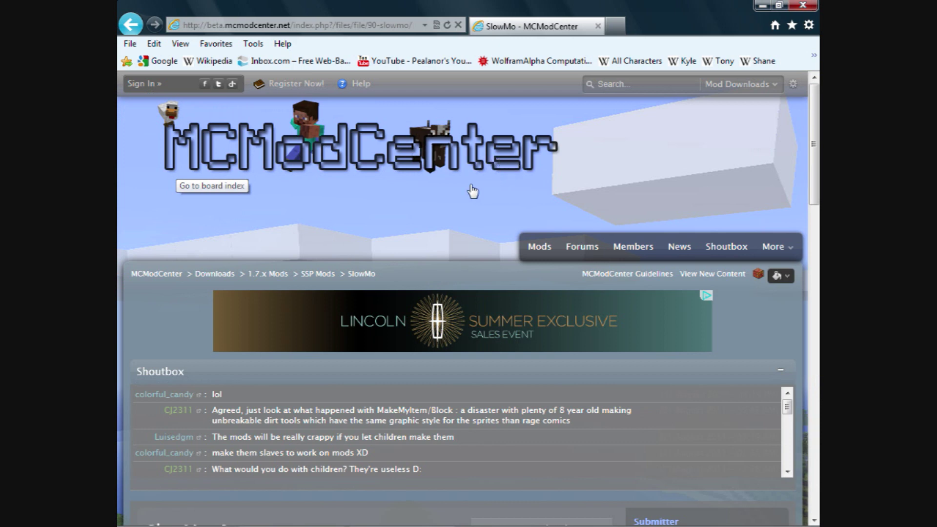
Scroll the MCModCenter page down to SlowMo r1 and follow its download link.
{"action": "scroll", "coordinate": [163, 240], "scroll_direction": "down", "scroll_amount": 3}
{"action": "scroll", "coordinate": [164, 241], "scroll_direction": "down", "scroll_amount": 2}
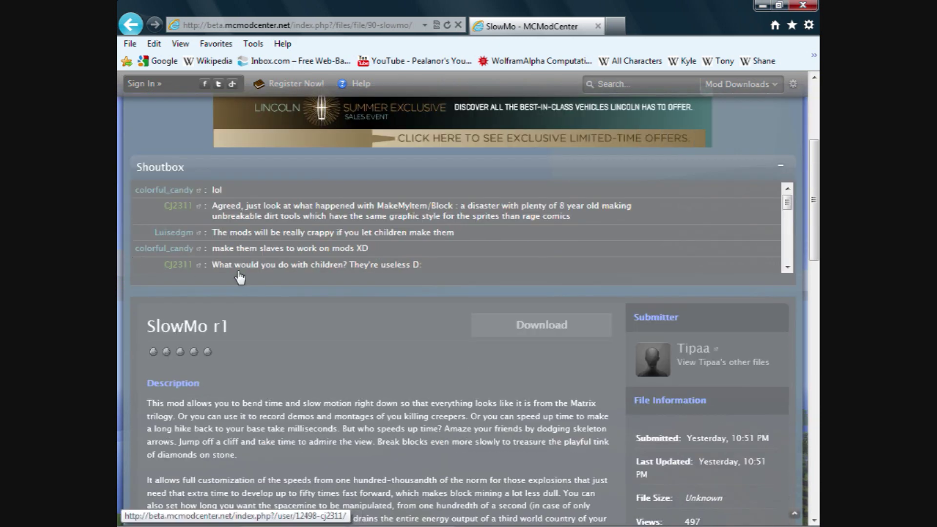
{"action": "scroll", "coordinate": [451, 328], "scroll_direction": "down", "scroll_amount": 2}
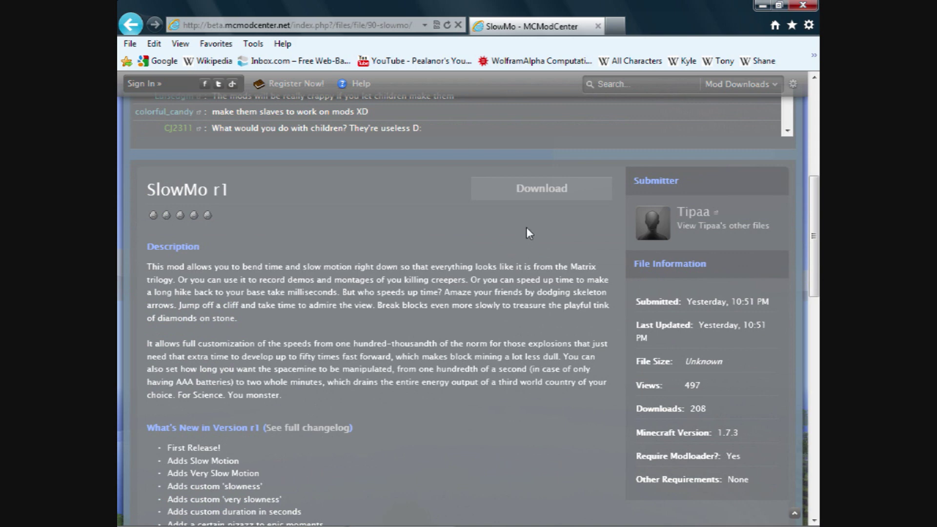
{"action": "left_click", "coordinate": [535, 197]}
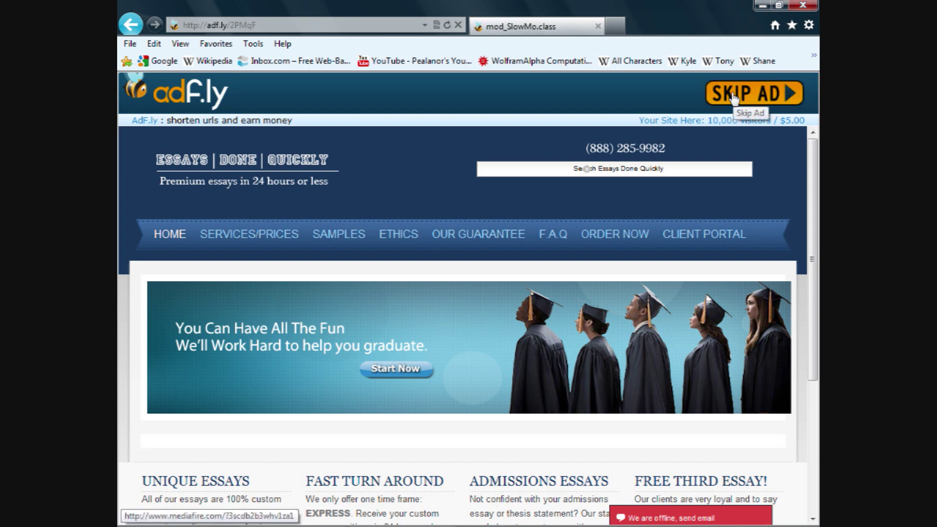
Use SKIP AD on the adf.ly page to reach MediaFire's mod SlowMo.class page.
{"action": "left_click", "coordinate": [736, 99]}
{"action": "left_click", "coordinate": [737, 100]}
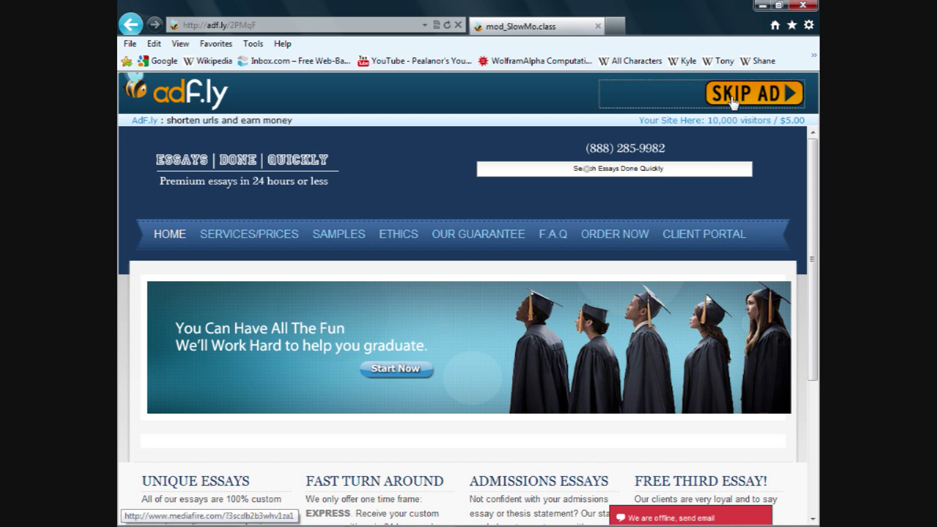
{"action": "left_click", "coordinate": [733, 100]}
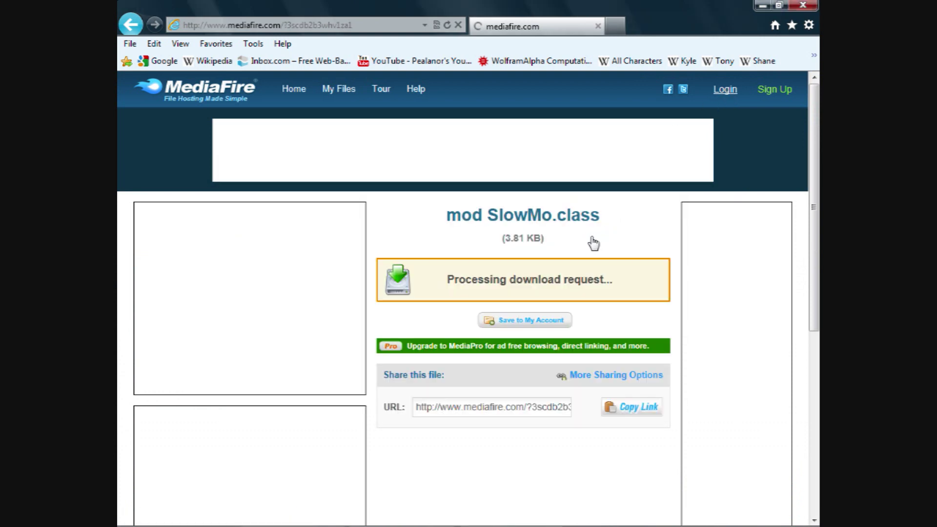
Request the mod SlowMo.class download, closing the blank pop-up and the maintenance ad tab.
{"action": "left_click", "coordinate": [561, 279]}
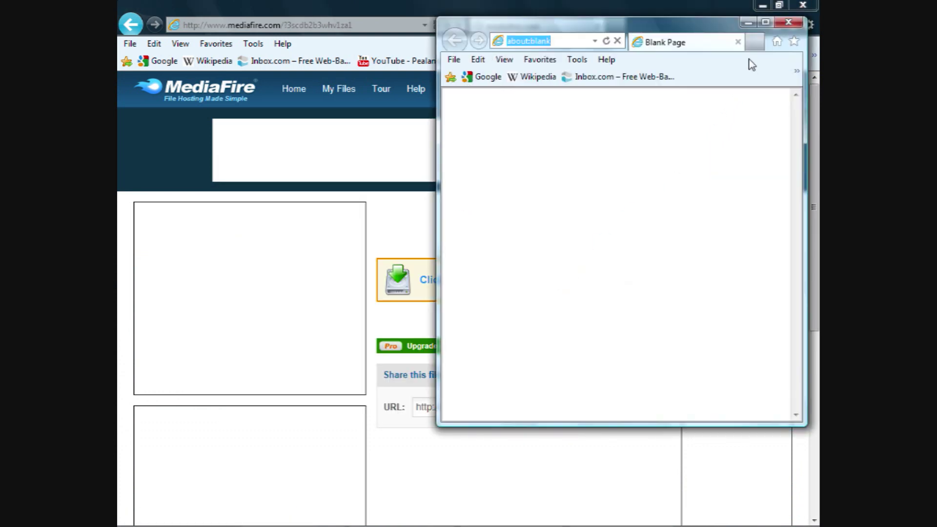
{"action": "left_click", "coordinate": [783, 22]}
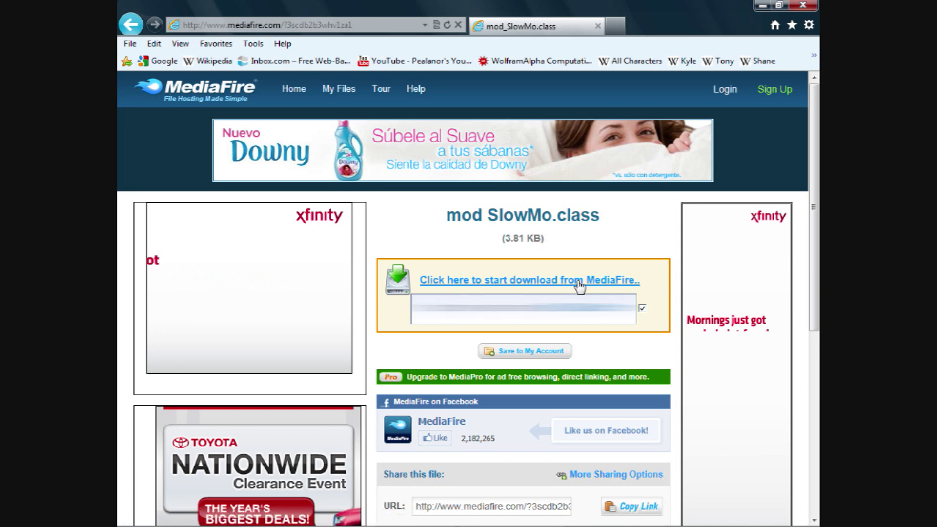
{"action": "left_click", "coordinate": [579, 283]}
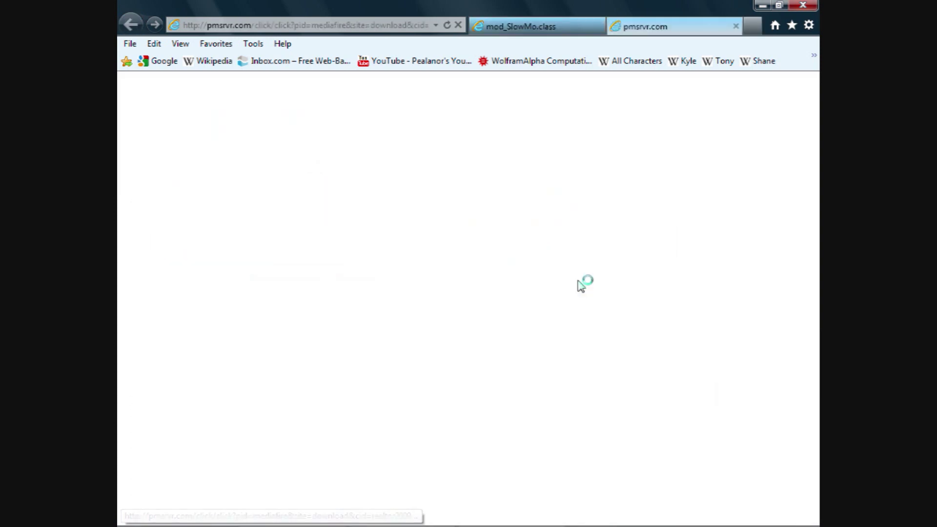
{"action": "left_click", "coordinate": [734, 28]}
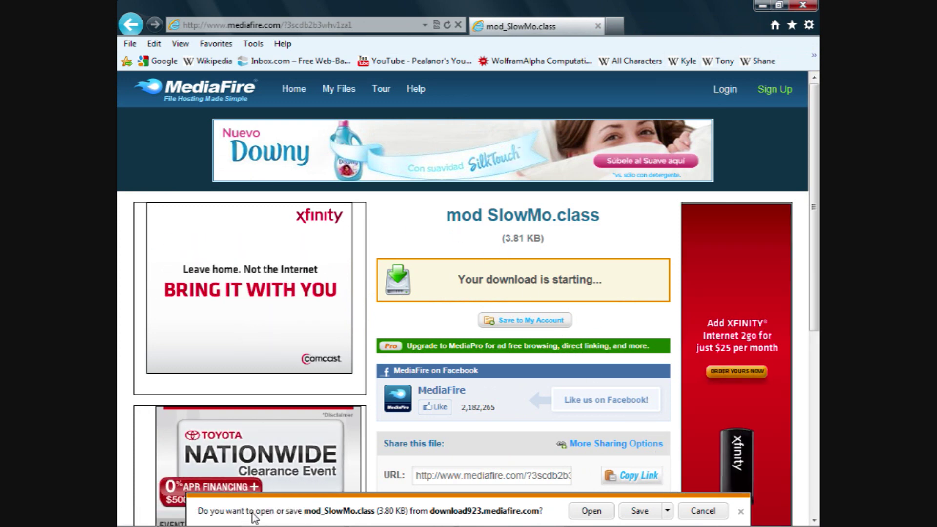
Bring up Save as for the mod file, cancel it, and close the browser window.
{"action": "left_click", "coordinate": [667, 511]}
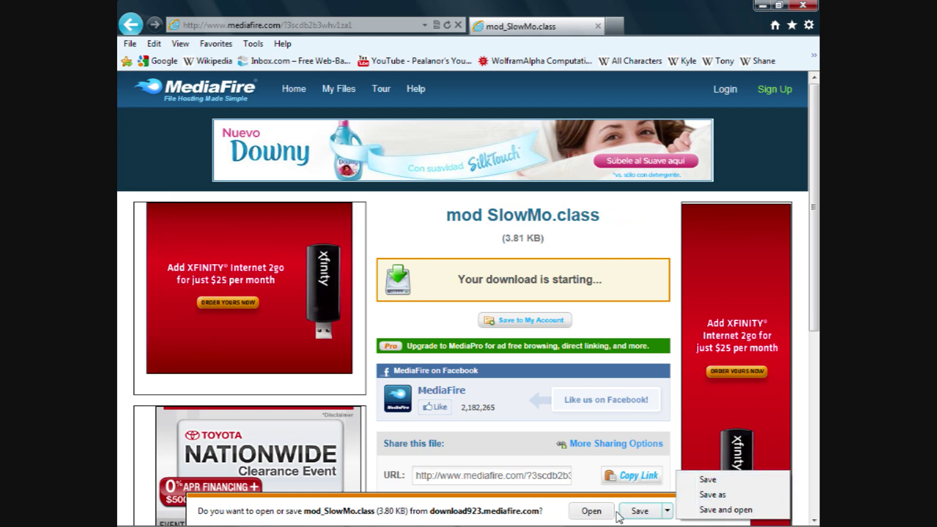
{"action": "left_click", "coordinate": [716, 498]}
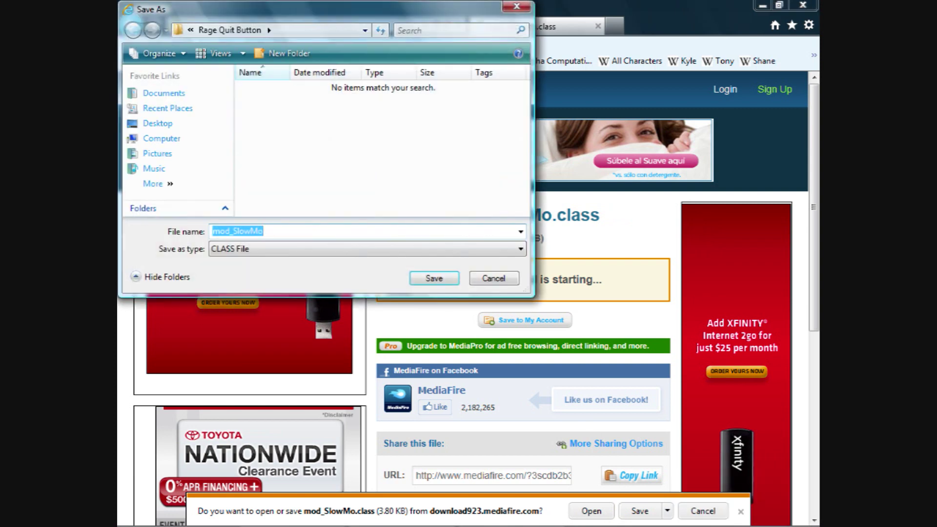
{"action": "left_click", "coordinate": [492, 279]}
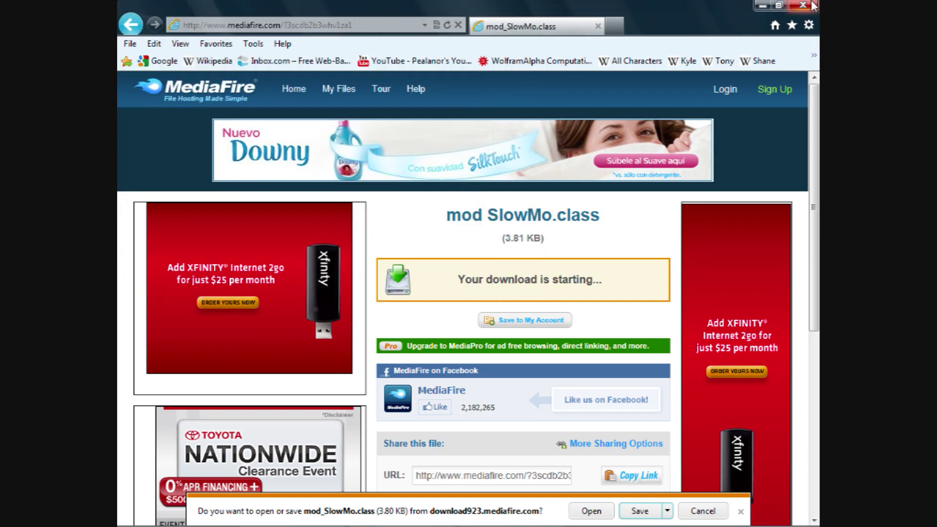
{"action": "left_click", "coordinate": [811, 5]}
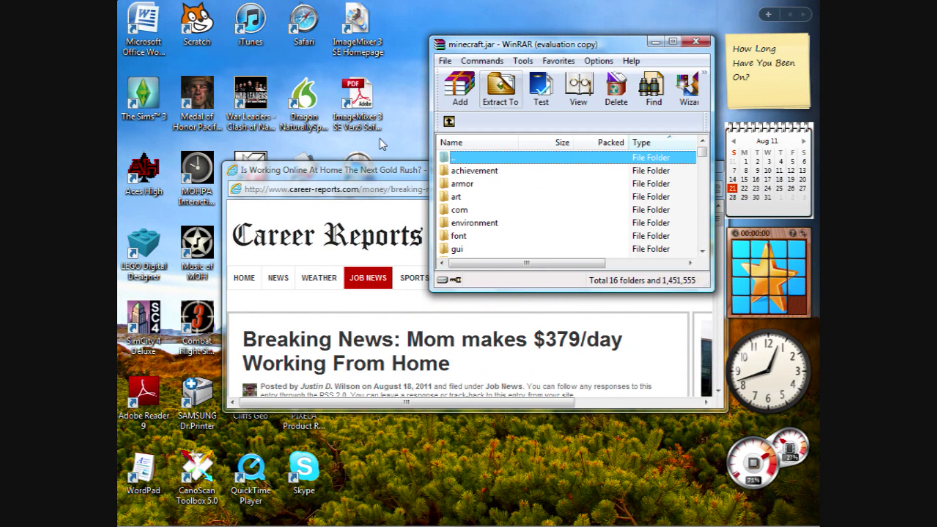
Close the leftover ad pop-up and browse Documents > Fun > Minecraft Parphernalia > Minecraft Mods.
{"action": "left_click", "coordinate": [709, 167]}
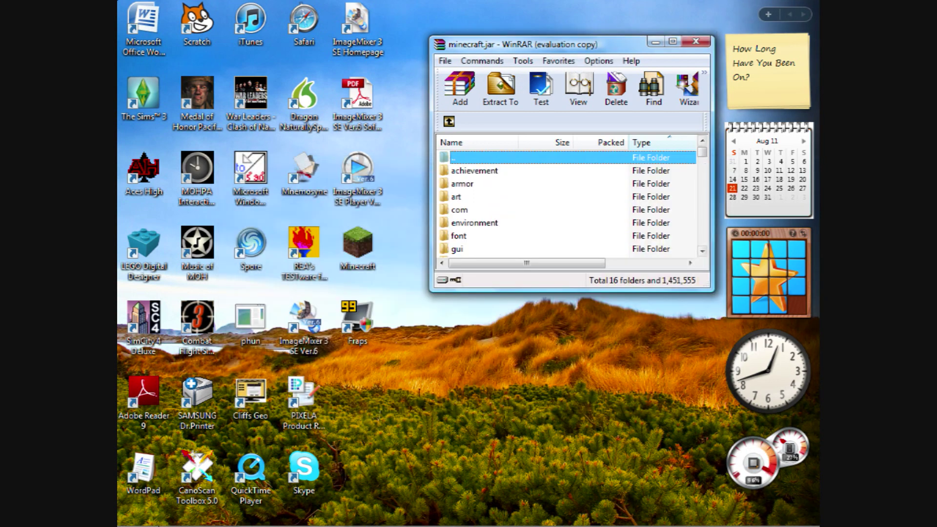
{"action": "left_click", "coordinate": [137, 516]}
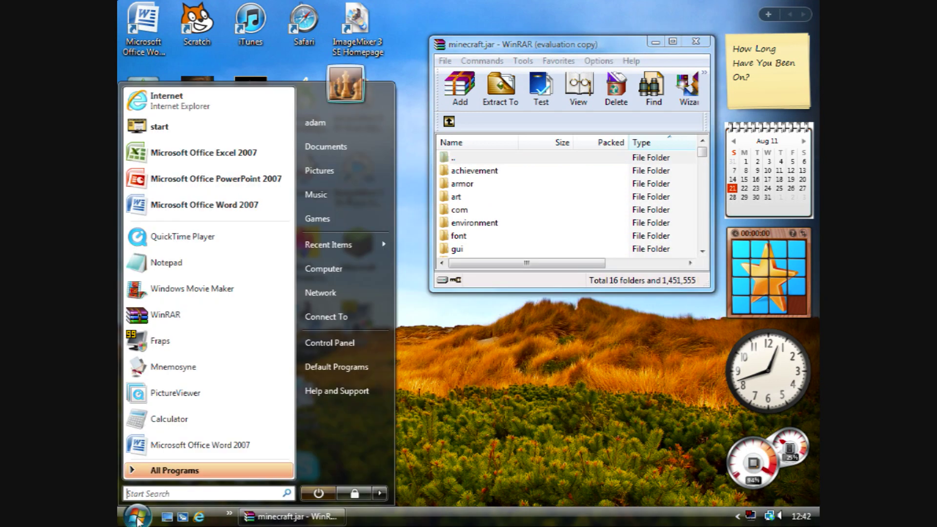
{"action": "left_click", "coordinate": [346, 146]}
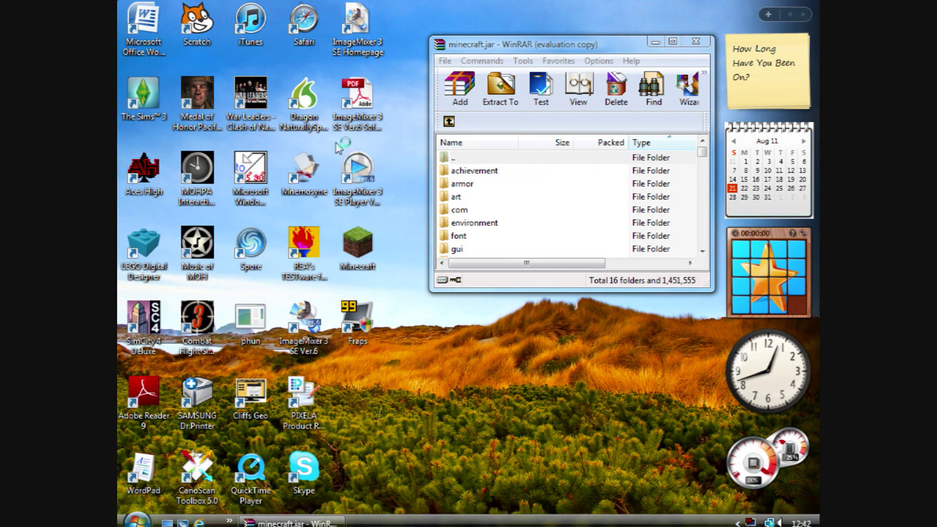
{"action": "double_click", "coordinate": [423, 178]}
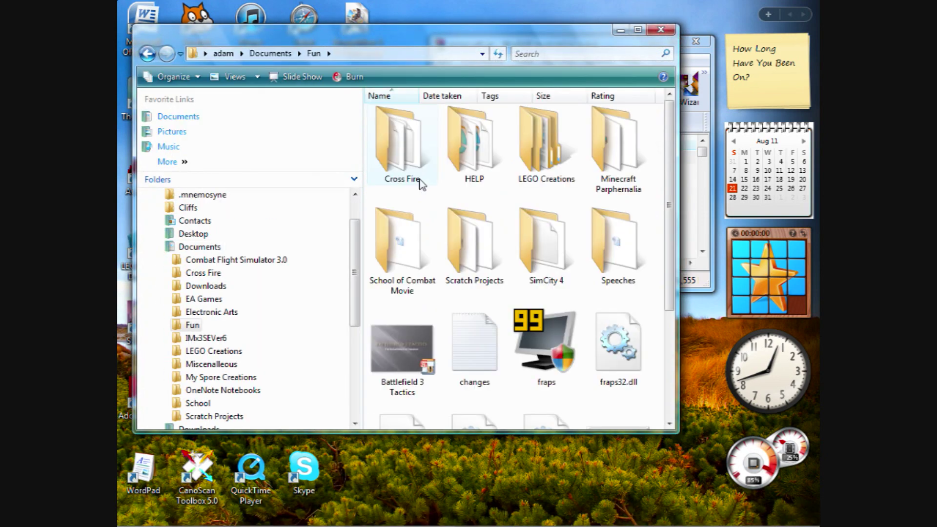
{"action": "double_click", "coordinate": [621, 170]}
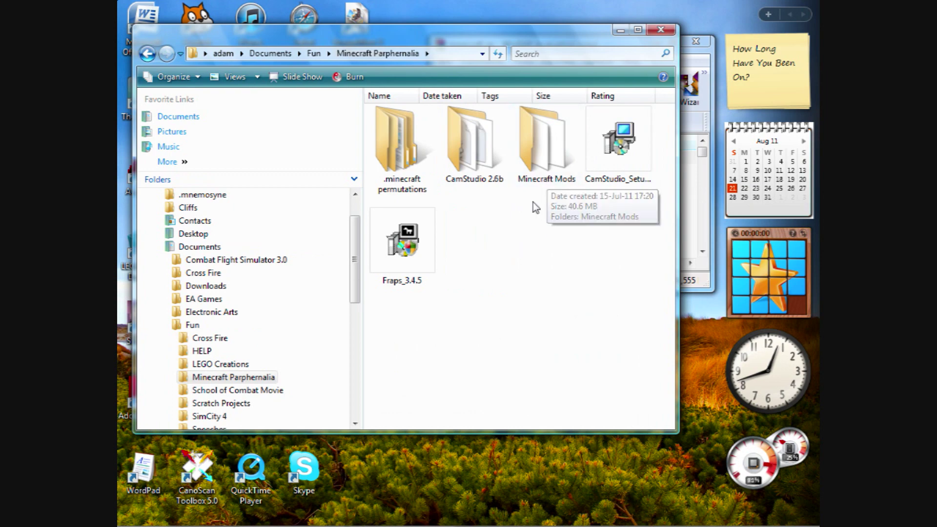
{"action": "double_click", "coordinate": [547, 173]}
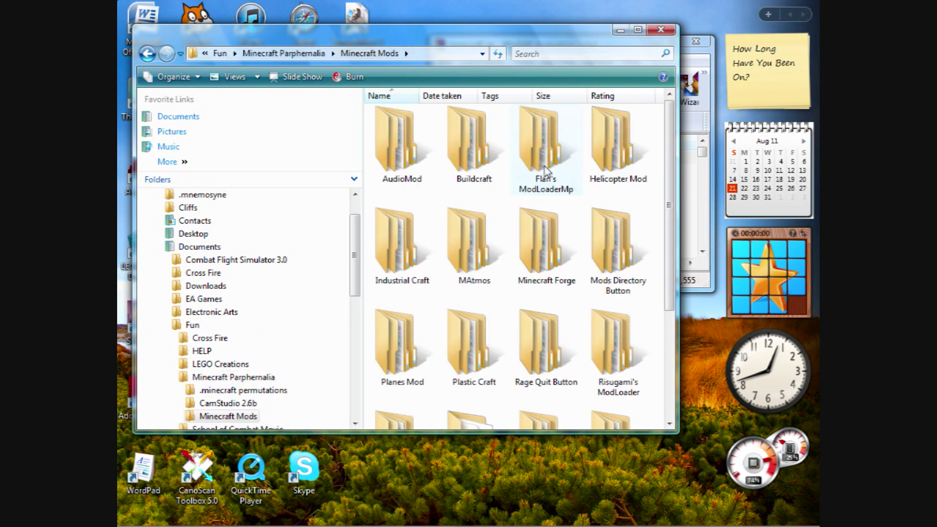
Open the Tippa's SloMo folder and move its window left beside the minecraft.jar archive.
{"action": "scroll", "coordinate": [560, 220], "scroll_direction": "down", "scroll_amount": 2}
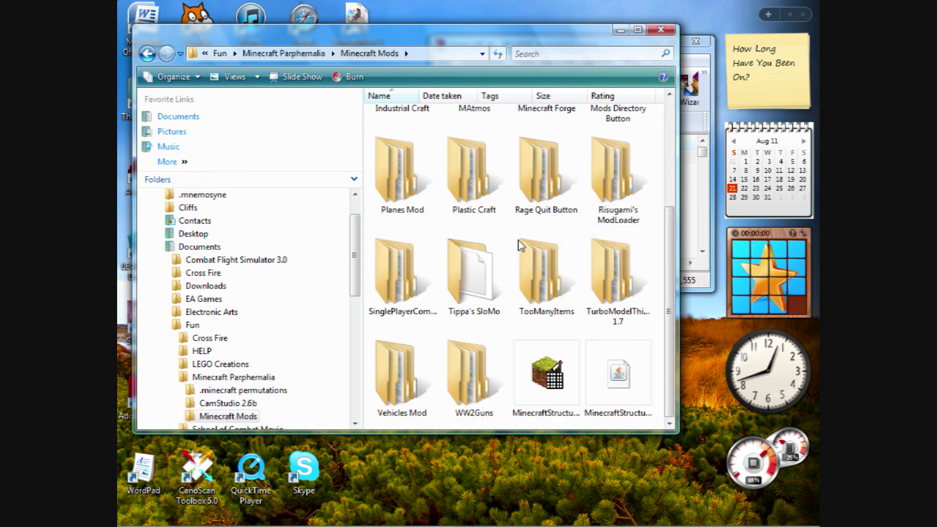
{"action": "left_click", "coordinate": [489, 285]}
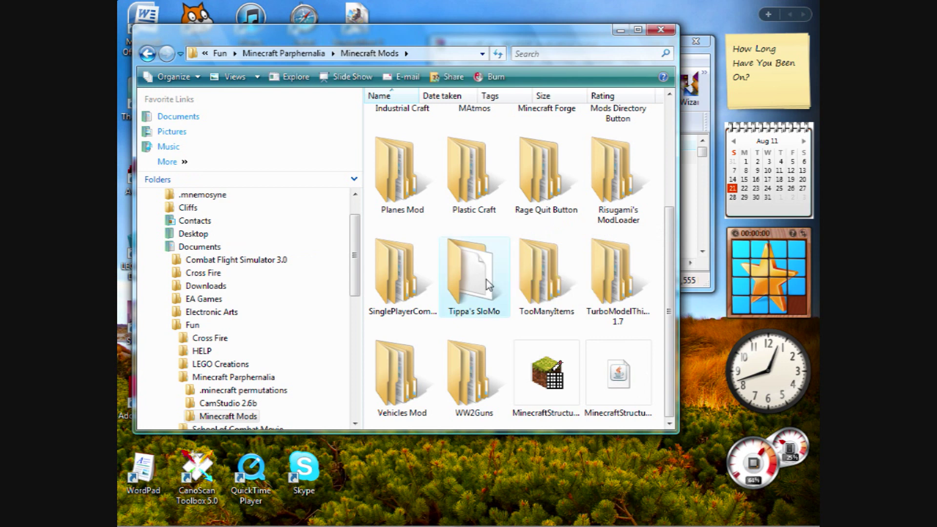
{"action": "double_click", "coordinate": [489, 285]}
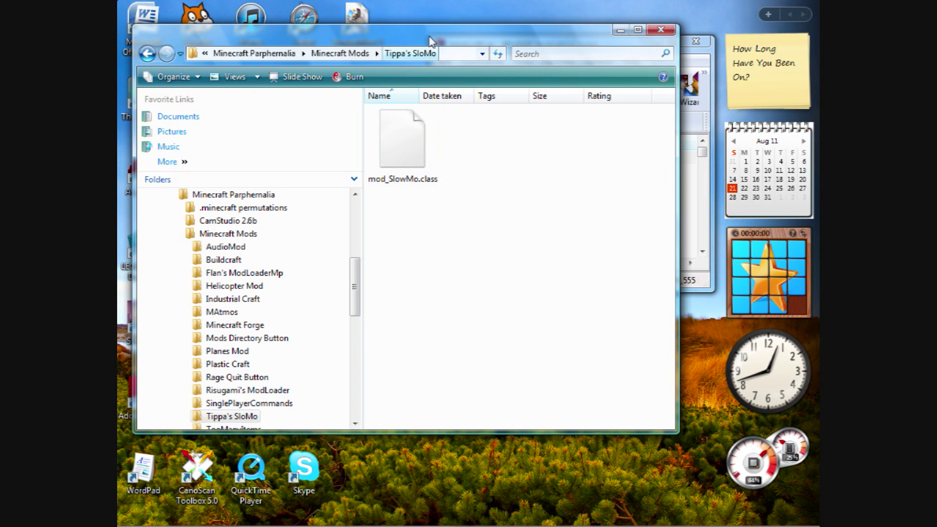
{"action": "left_click_drag", "start_coordinate": [427, 37], "coordinate": [134, 44]}
Delete the META-INF folder from minecraft.jar in WinRAR, confirming with Yes.
{"action": "left_click", "coordinate": [499, 184]}
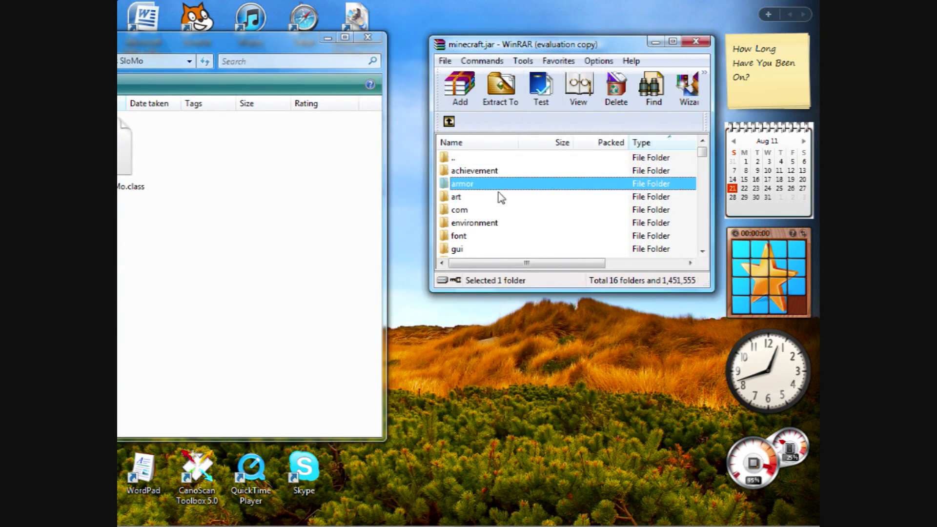
{"action": "scroll", "coordinate": [501, 197], "scroll_direction": "down", "scroll_amount": 2}
{"action": "scroll", "coordinate": [501, 196], "scroll_direction": "down", "scroll_amount": 1}
{"action": "left_click", "coordinate": [472, 173]}
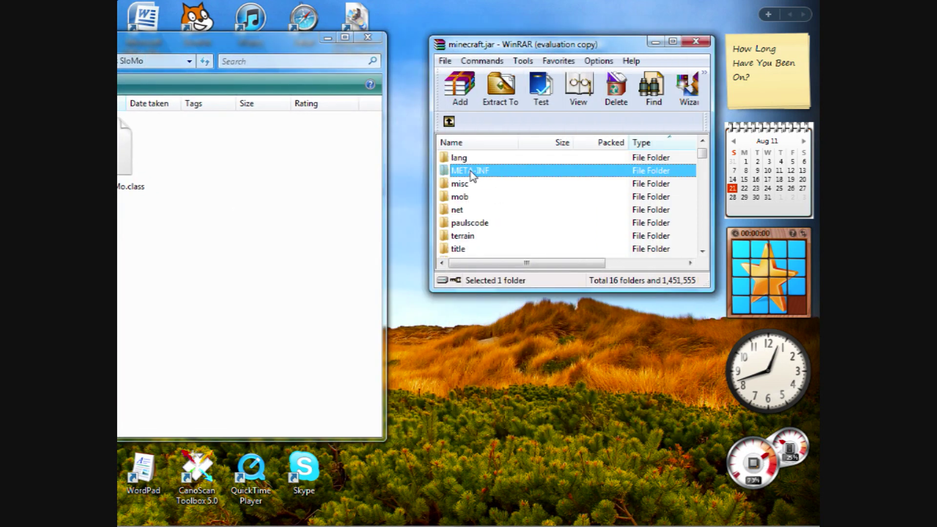
{"action": "right_click", "coordinate": [472, 173]}
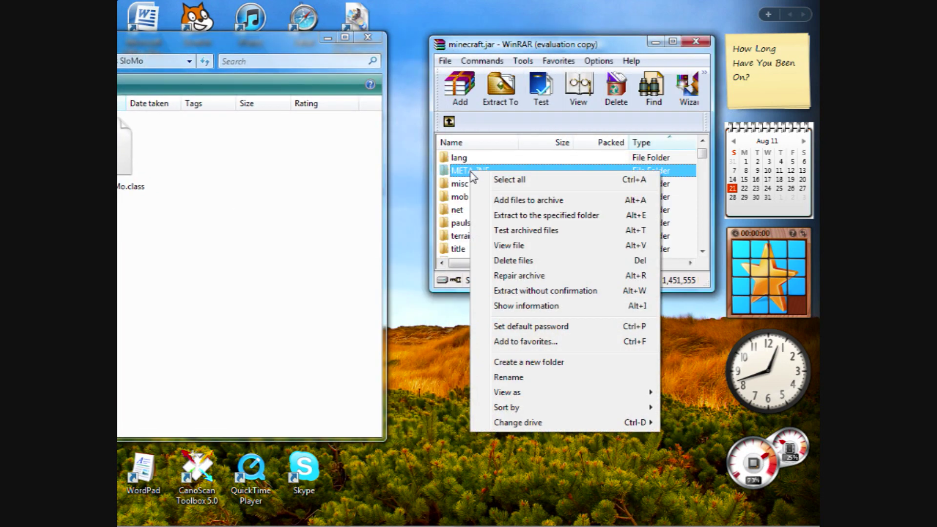
{"action": "left_click", "coordinate": [524, 260]}
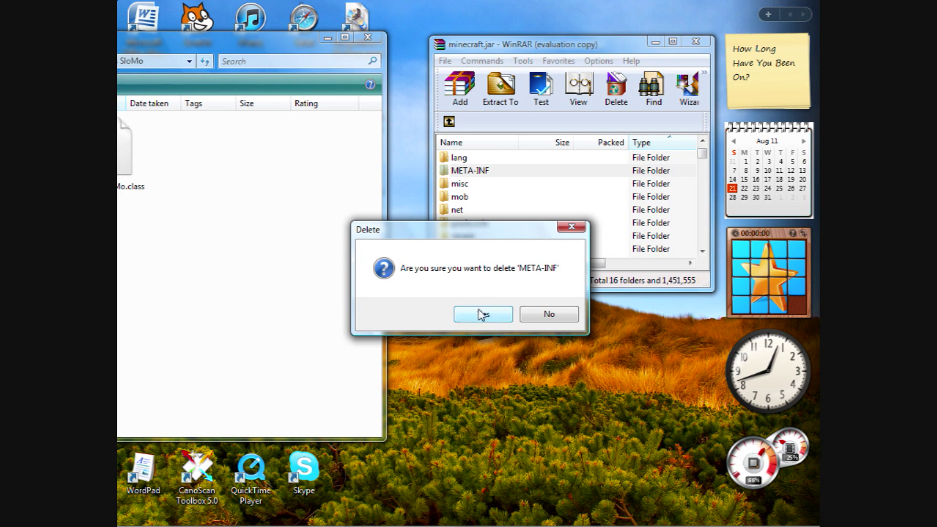
{"action": "left_click", "coordinate": [482, 315]}
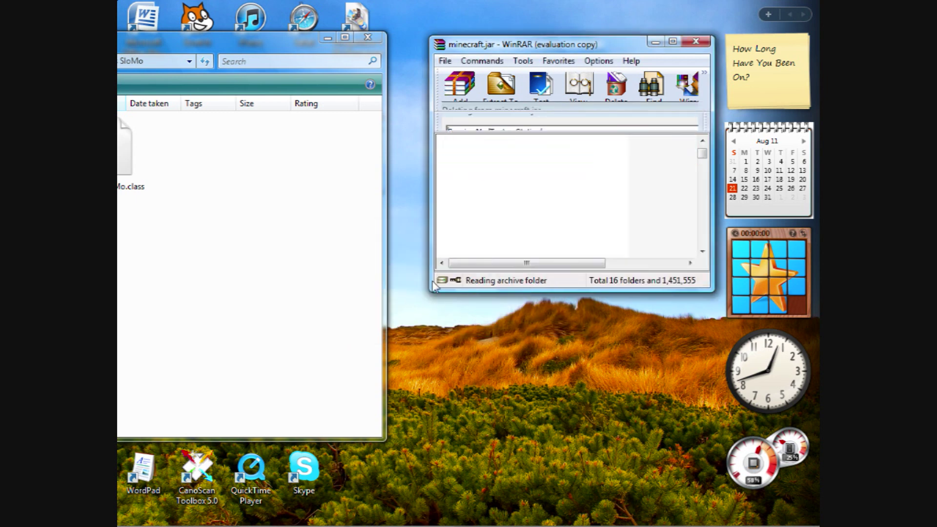
{"action": "left_click", "coordinate": [522, 185]}
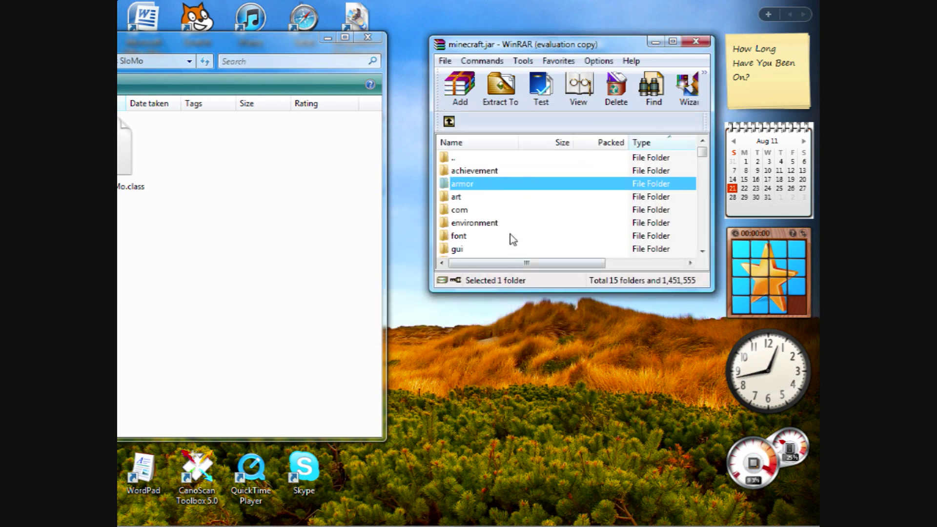
Place the Tippa's SlowMo folder window beside the minecraft.jar archive window.
{"action": "scroll", "coordinate": [505, 201], "scroll_direction": "down", "scroll_amount": 2}
{"action": "scroll", "coordinate": [504, 200], "scroll_direction": "down", "scroll_amount": 5}
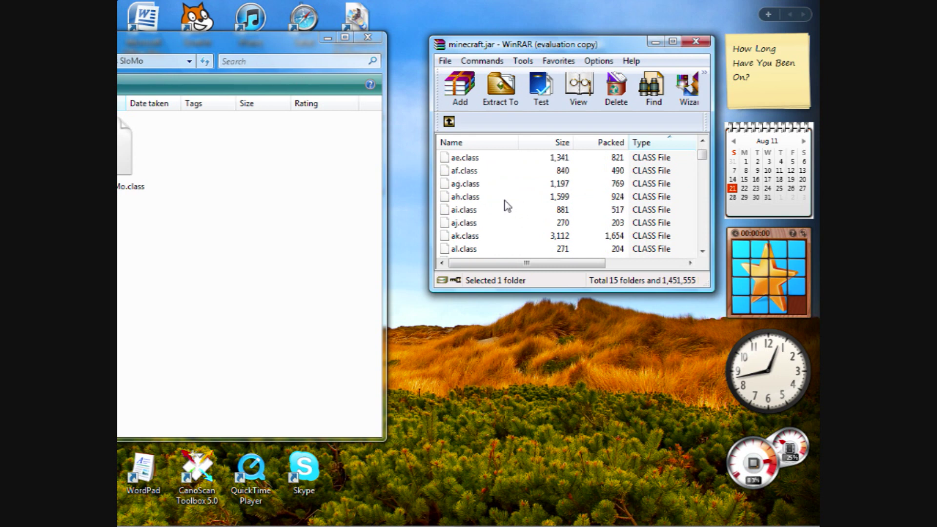
{"action": "mouse_move", "coordinate": [242, 45]}
{"action": "left_mouse_down"}
{"action": "mouse_move", "coordinate": [292, 45]}
{"action": "mouse_move", "coordinate": [280, 47]}
{"action": "left_mouse_up"}
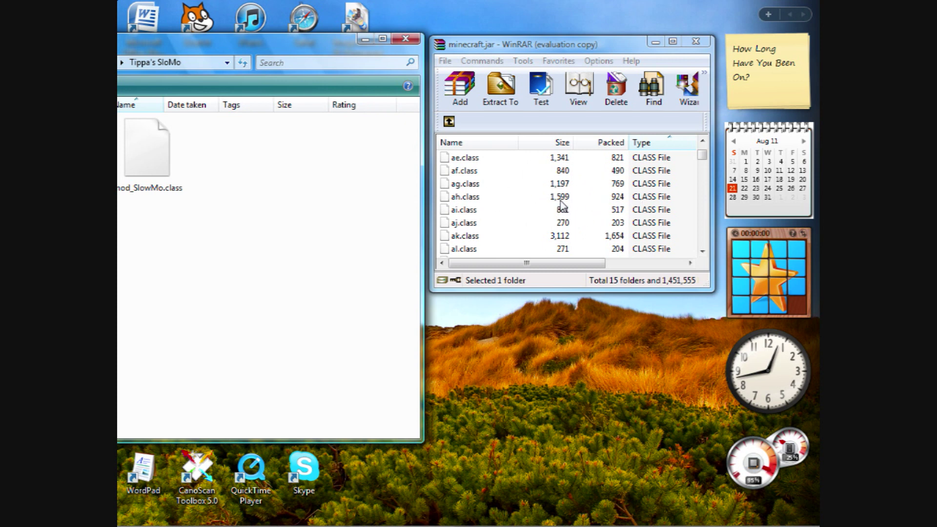
{"action": "left_click", "coordinate": [603, 183]}
Add mod_SlowMo.class into minecraft.jar, then close the folder and WinRAR windows.
{"action": "scroll", "coordinate": [603, 185], "scroll_direction": "up", "scroll_amount": 4}
{"action": "scroll", "coordinate": [603, 184], "scroll_direction": "down", "scroll_amount": 7}
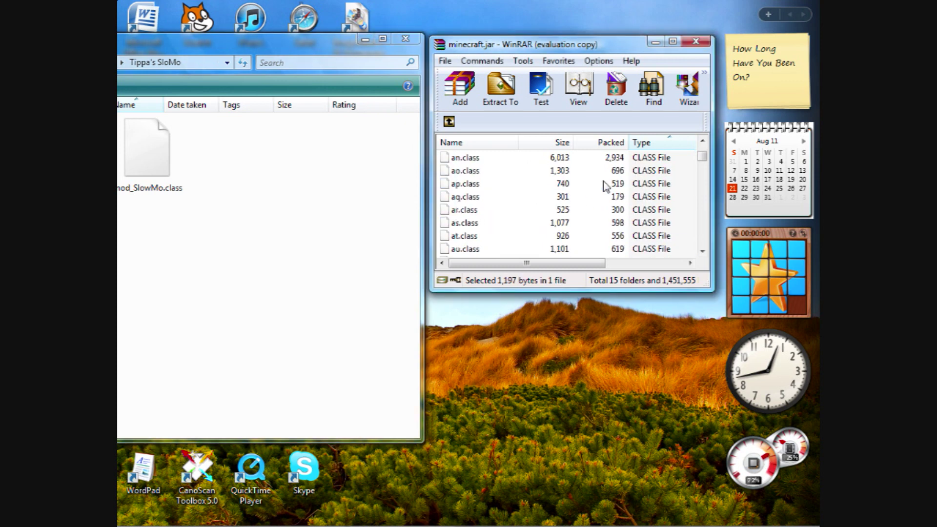
{"action": "mouse_move", "coordinate": [152, 172]}
{"action": "left_mouse_down"}
{"action": "mouse_move", "coordinate": [539, 204]}
{"action": "mouse_move", "coordinate": [580, 217]}
{"action": "left_mouse_up"}
{"action": "left_click", "coordinate": [566, 282]}
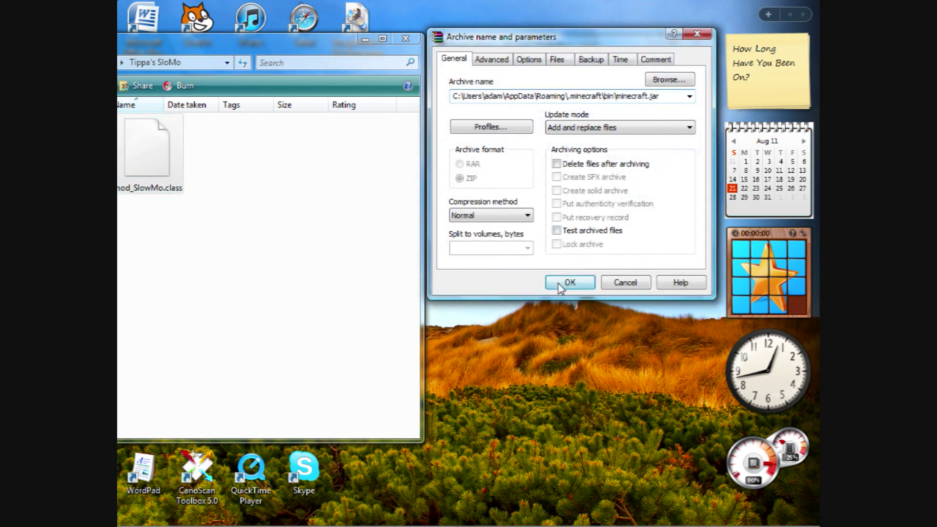
{"action": "left_click", "coordinate": [405, 39]}
{"action": "left_click", "coordinate": [686, 44]}
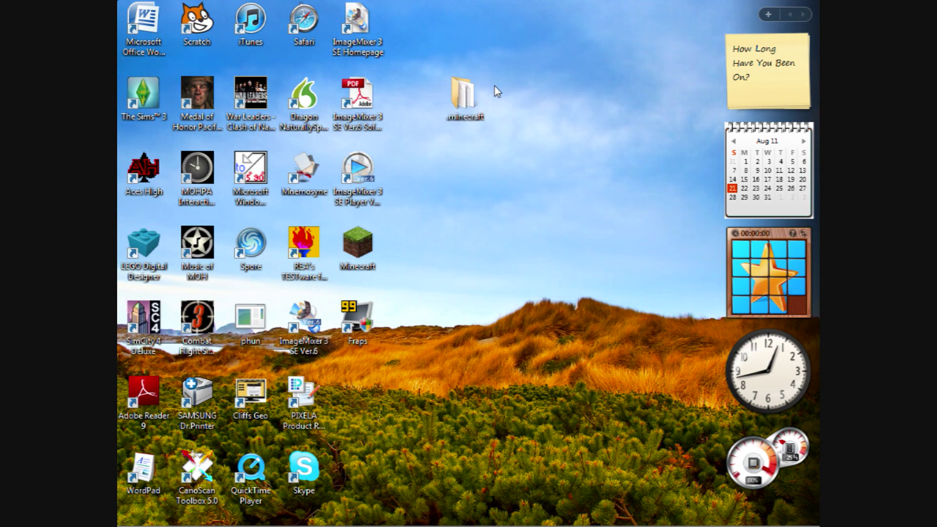
Launch Minecraft from the desktop icon and play offline after the login fails.
{"action": "double_click", "coordinate": [361, 257]}
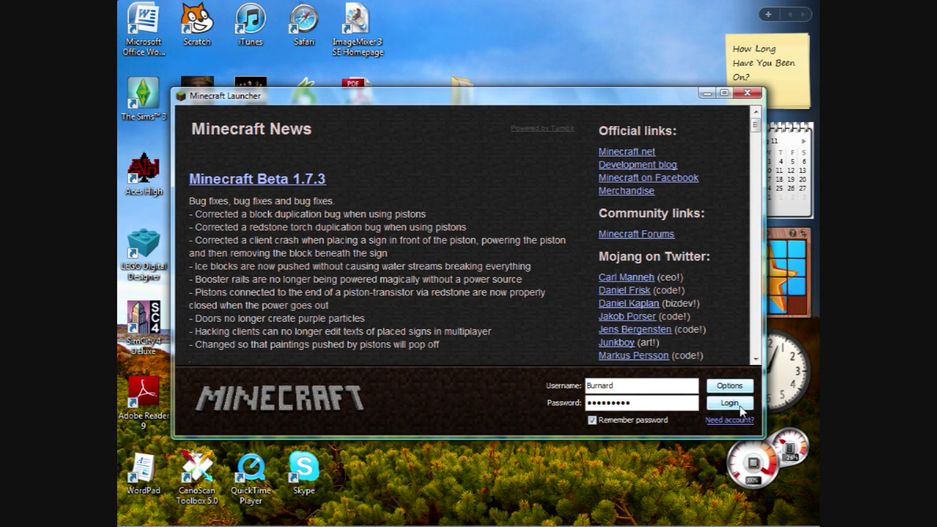
{"action": "left_click", "coordinate": [740, 409]}
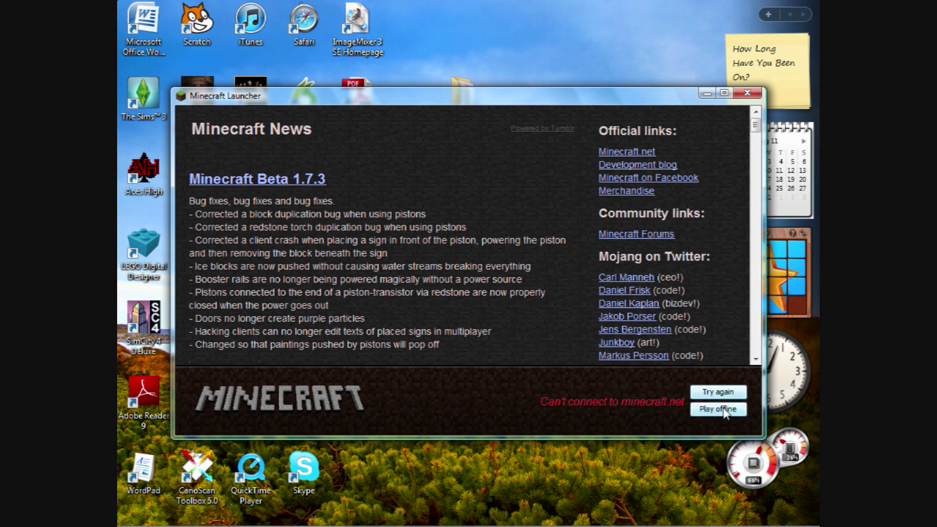
{"action": "left_click", "coordinate": [722, 408]}
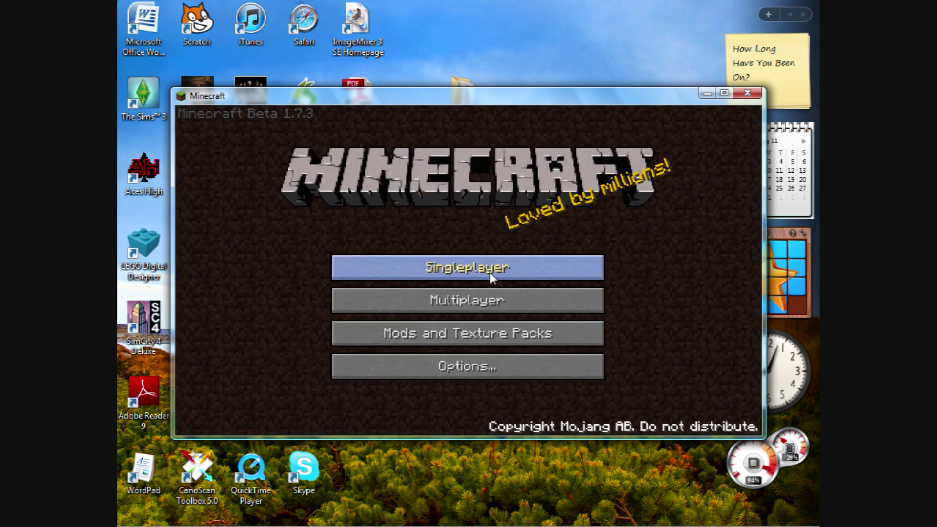
Create a new singleplayer world.
{"action": "left_click", "coordinate": [525, 261]}
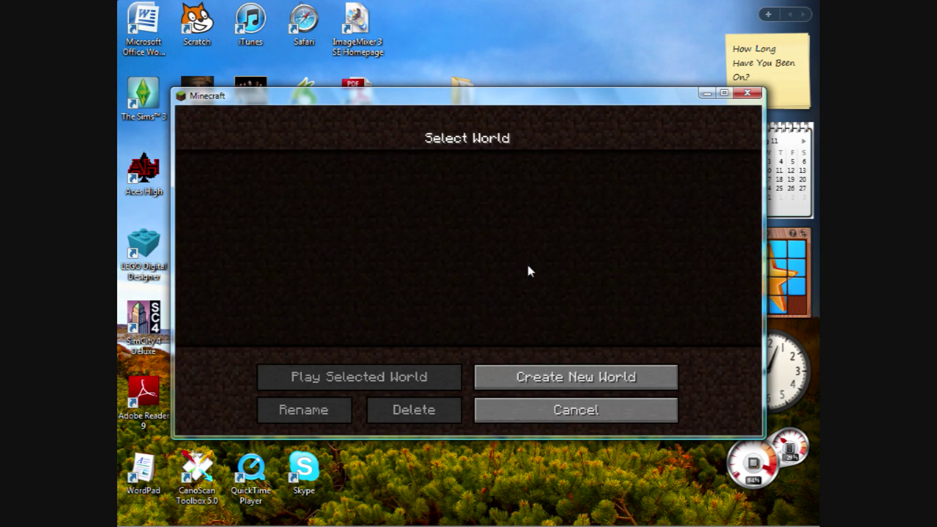
{"action": "left_click", "coordinate": [558, 376]}
{"action": "left_click", "coordinate": [448, 349]}
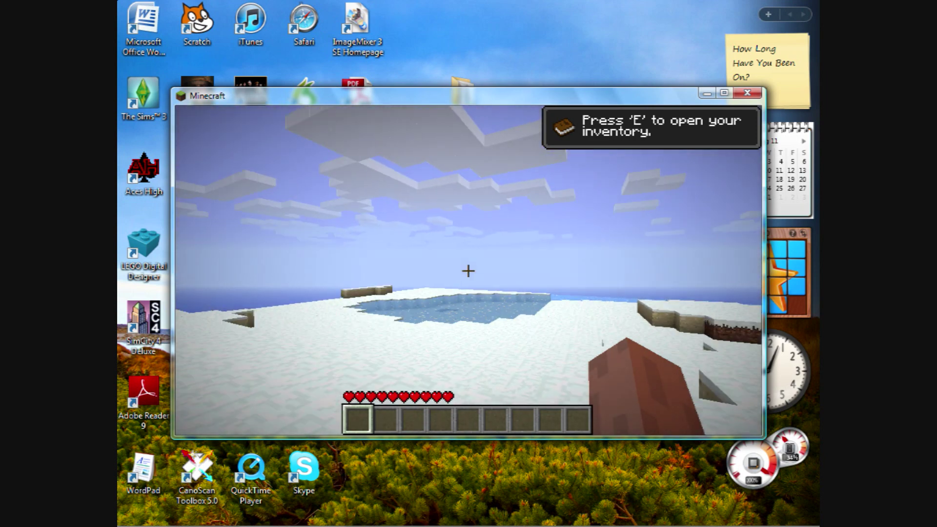
Walk across the frozen lake toward the snowy hill, briefly checking the inventory.
{"action": "key", "text": "w"}
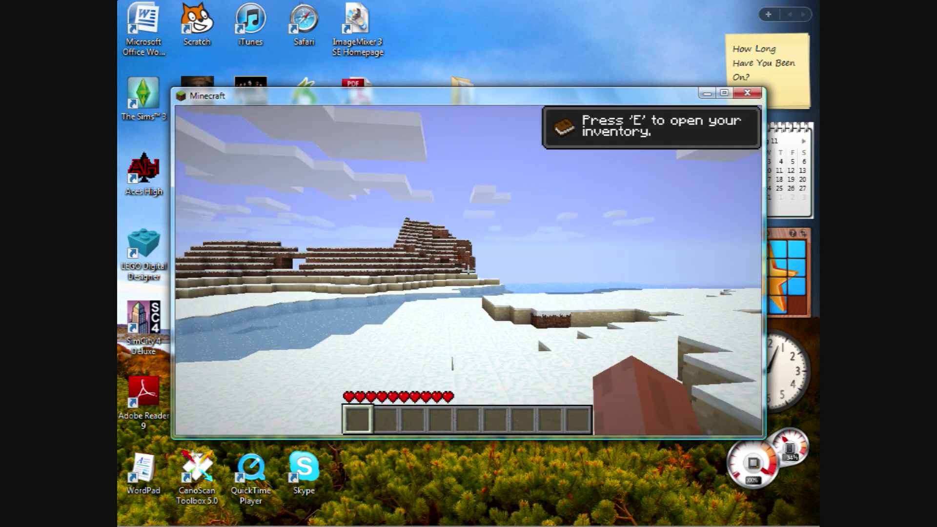
{"action": "key", "text": "w"}
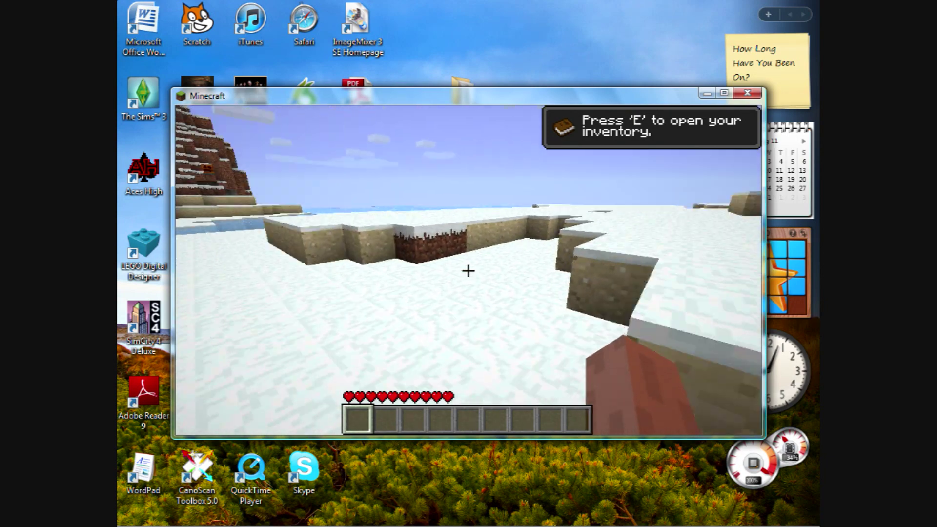
{"action": "key", "text": "w"}
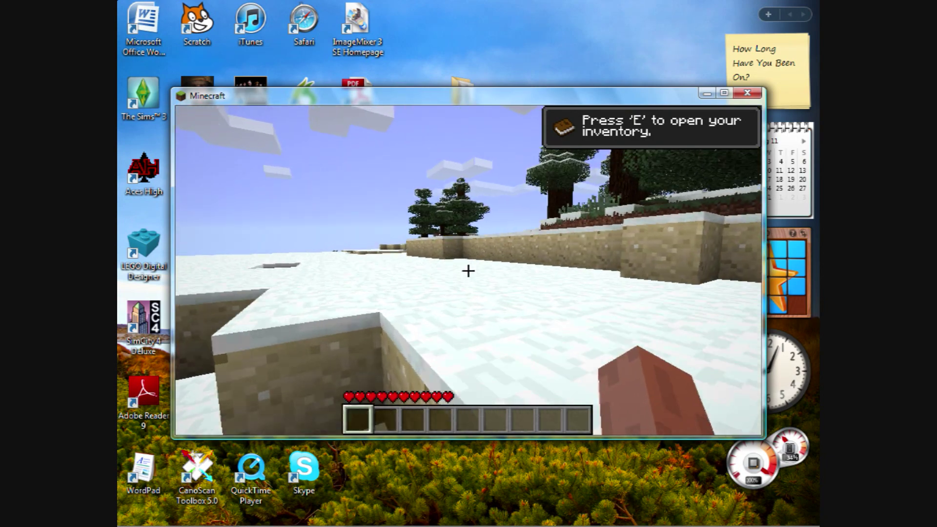
{"action": "key", "text": "w"}
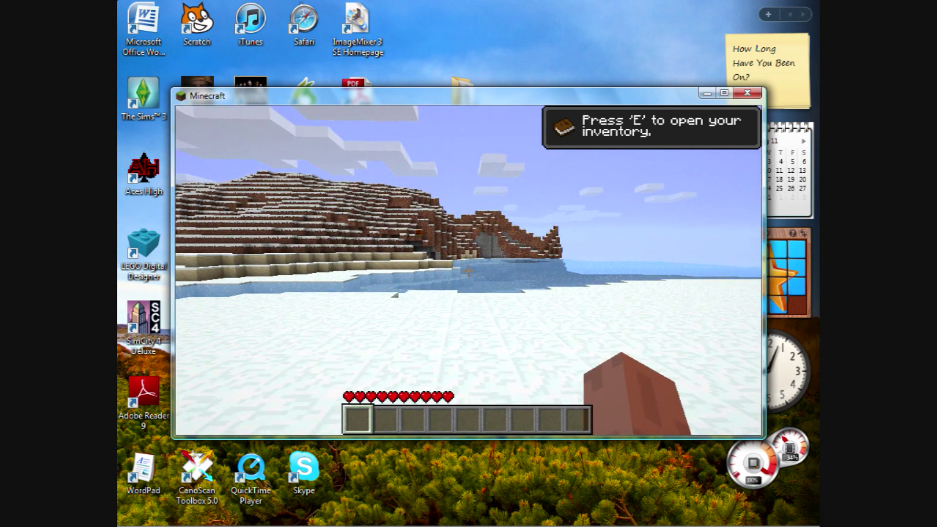
{"action": "key", "text": "w"}
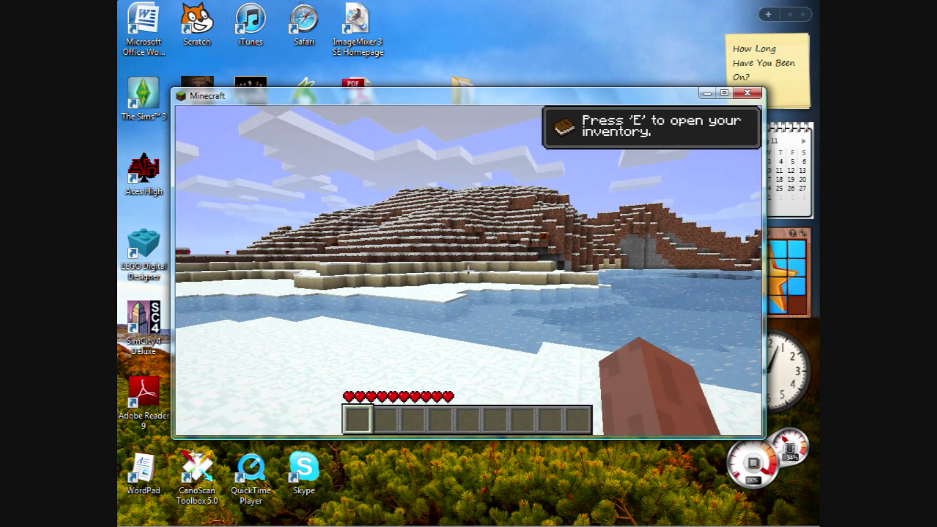
{"action": "key", "text": "w"}
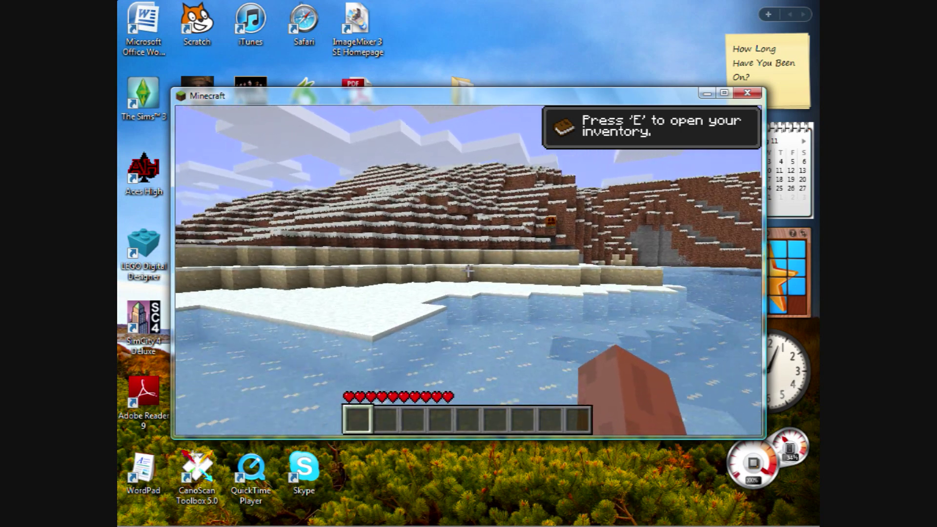
{"action": "key", "text": "e"}
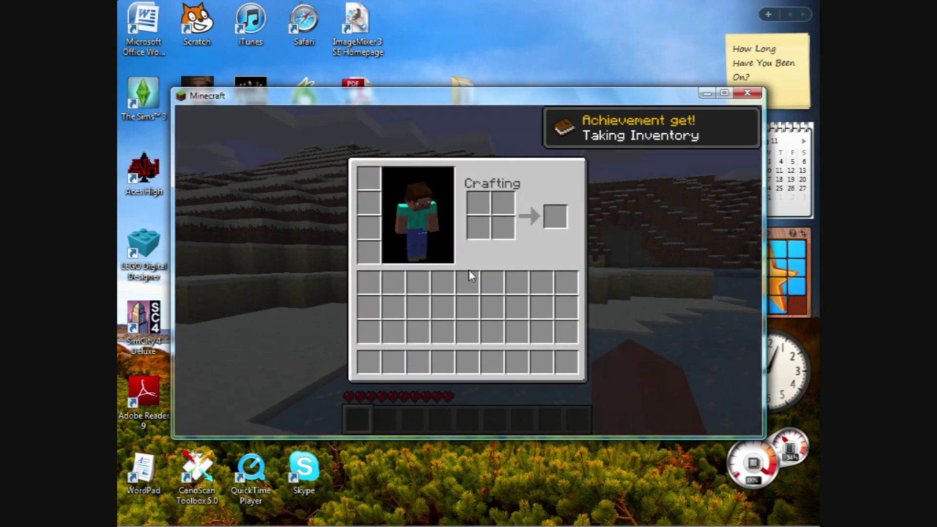
{"action": "key", "text": "e"}
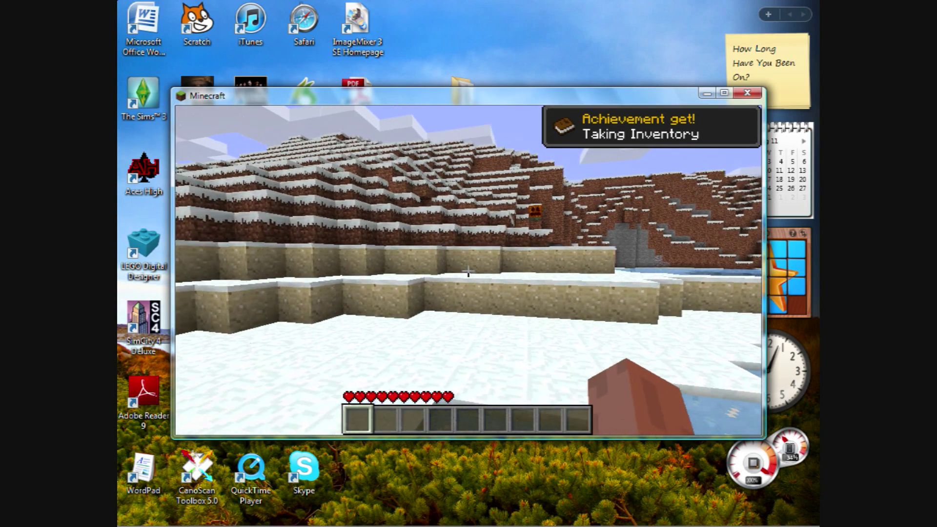
Walk along the snowy hillside beside the dirt wall and water.
{"action": "key", "text": "w"}
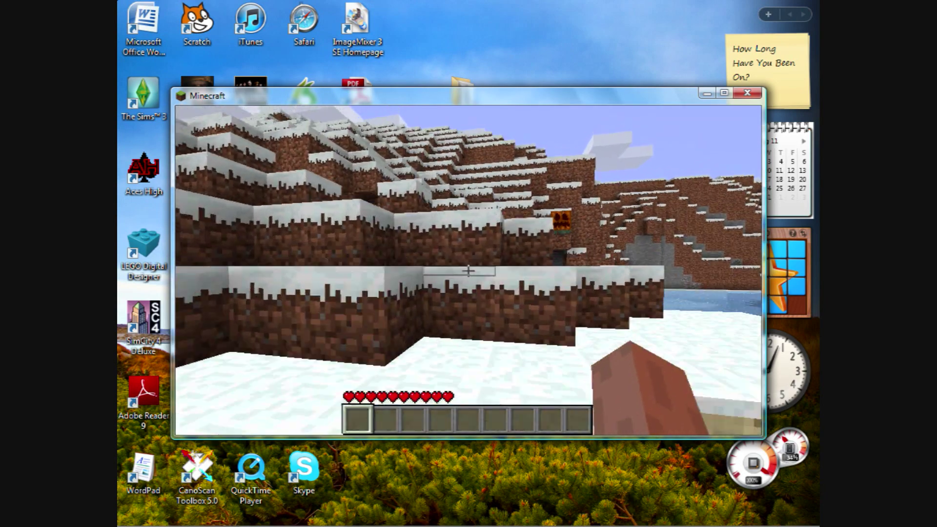
{"action": "key", "text": "w"}
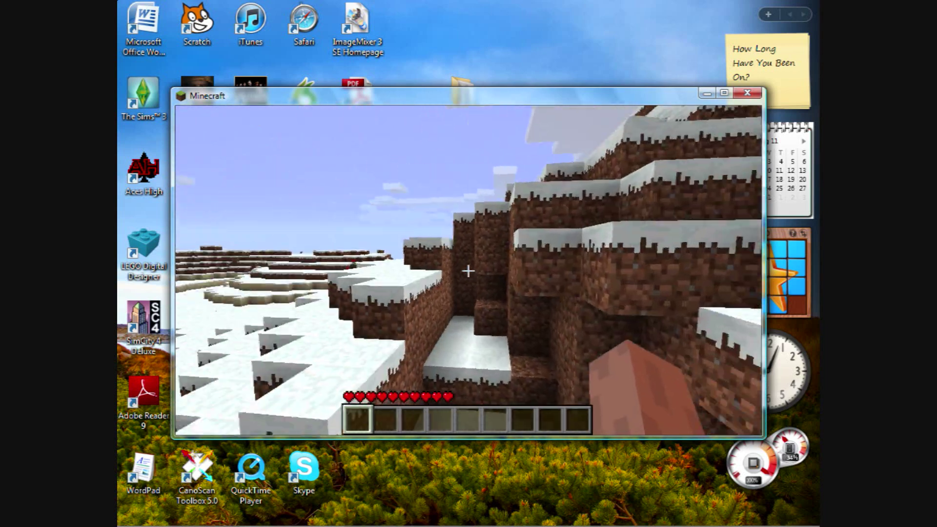
{"action": "key", "text": "w"}
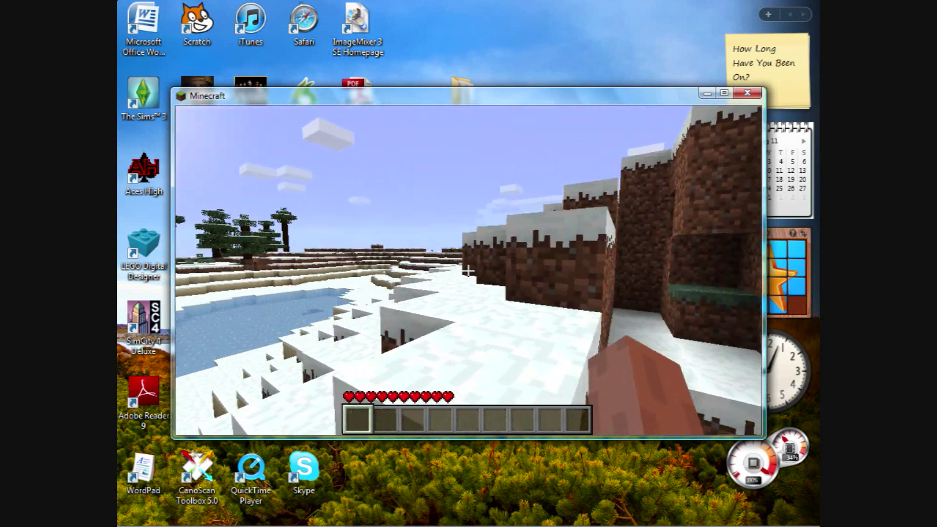
{"action": "key", "text": "w"}
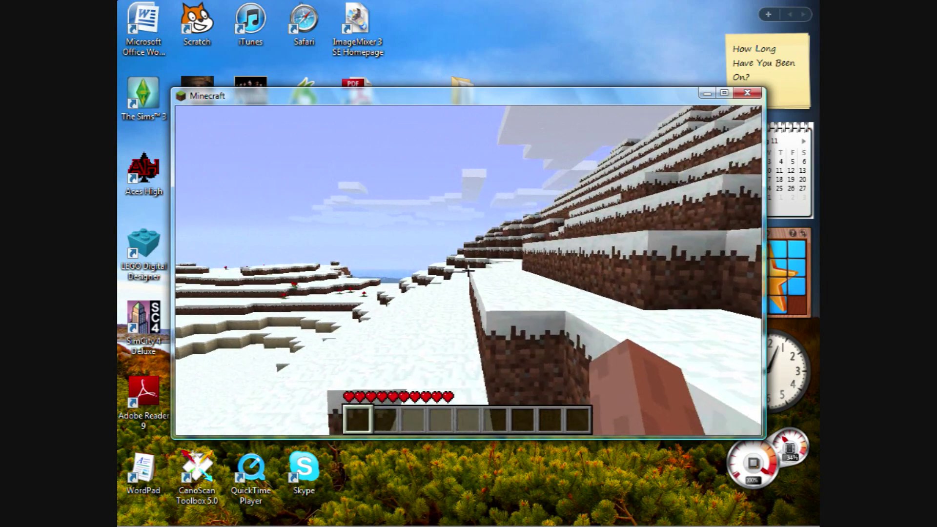
{"action": "key", "text": "w"}
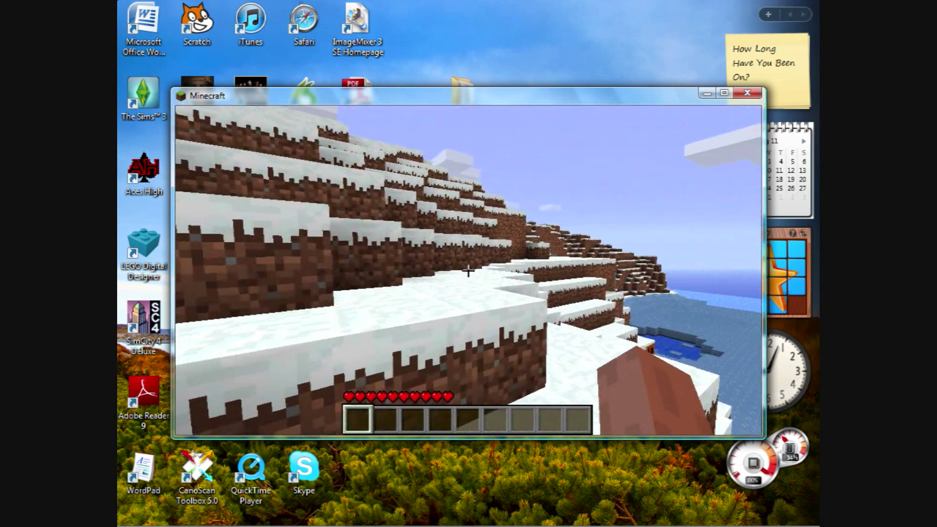
{"action": "key", "text": "w"}
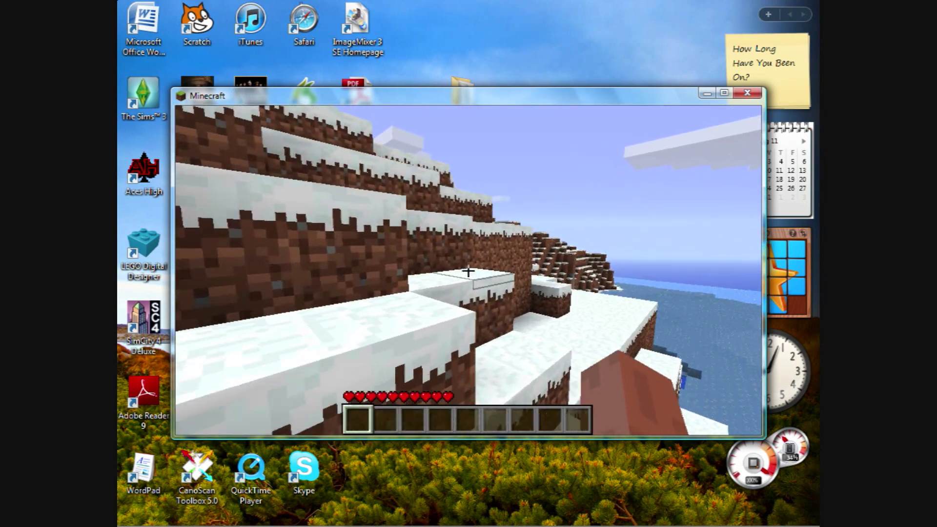
{"action": "key", "text": "w"}
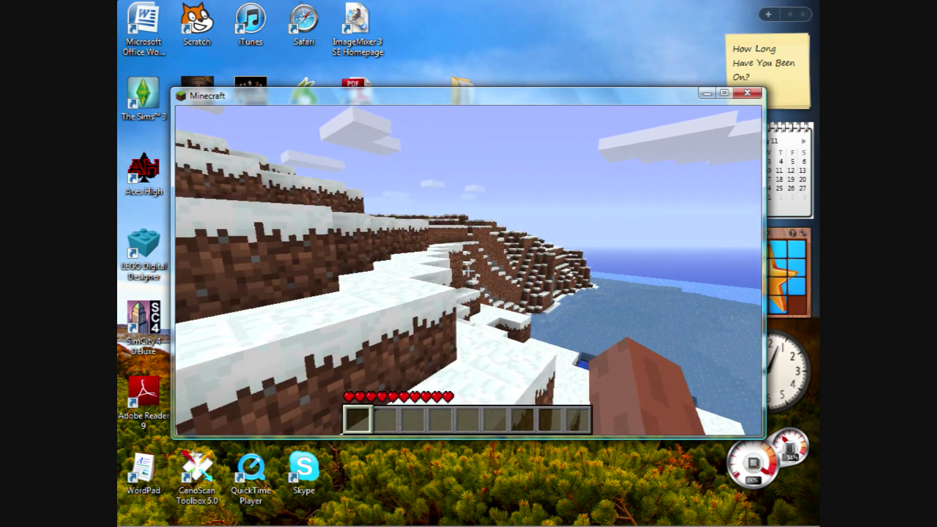
{"action": "key", "text": "w"}
Look around the snowy terrain and switch to third-person view with F5.
{"action": "mouse_move", "coordinate": [468, 271]}
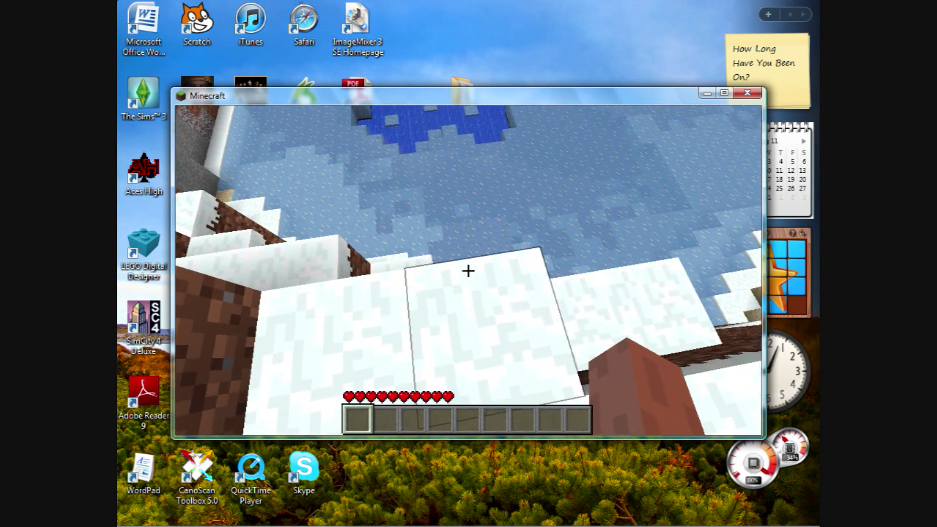
{"action": "key", "text": "w"}
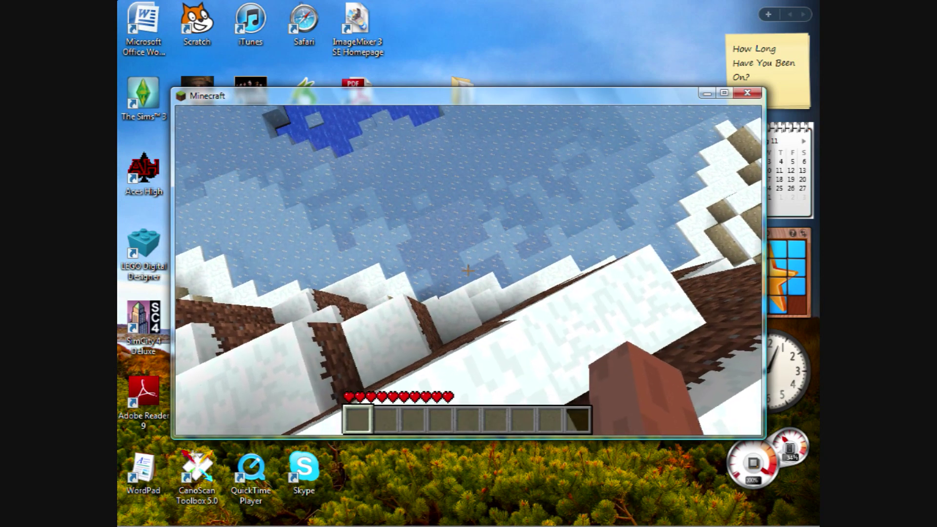
{"action": "mouse_move", "coordinate": [468, 271]}
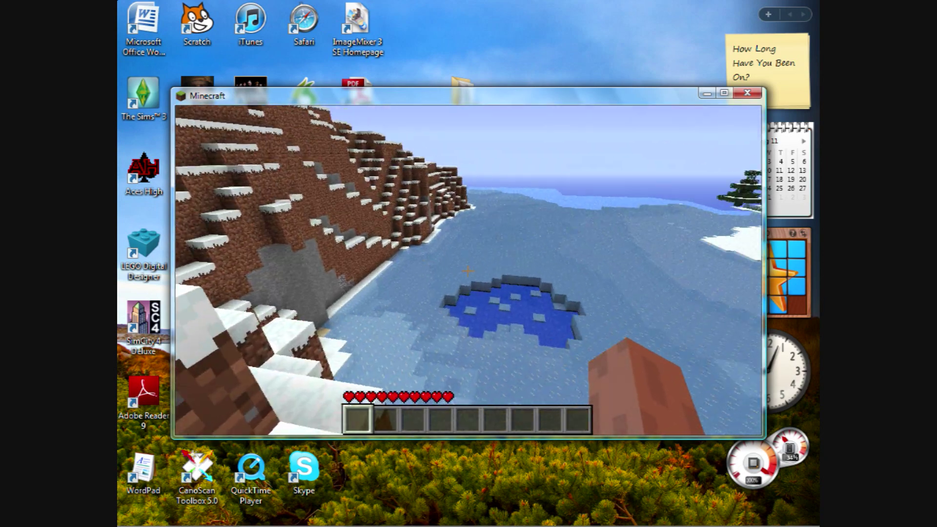
{"action": "key", "text": "F5"}
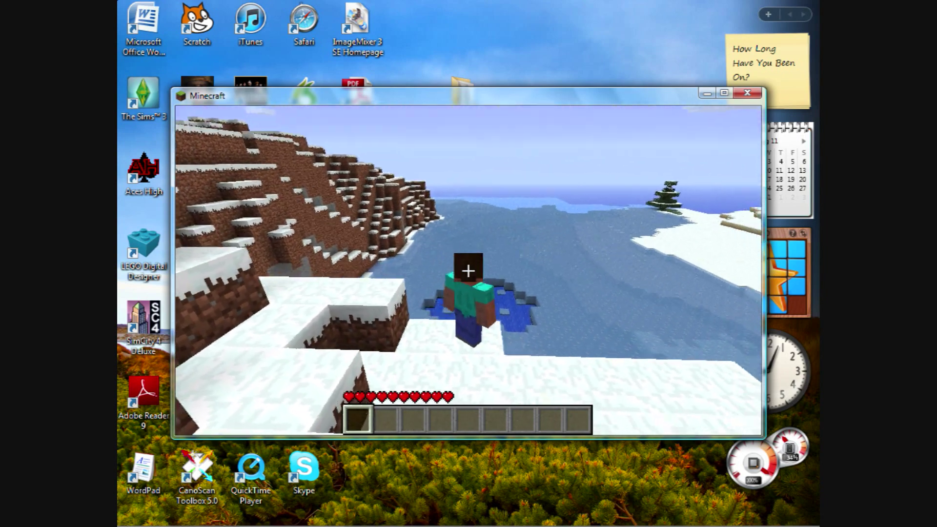
Resume the game from the pause menu.
{"action": "key", "text": "Escape"}
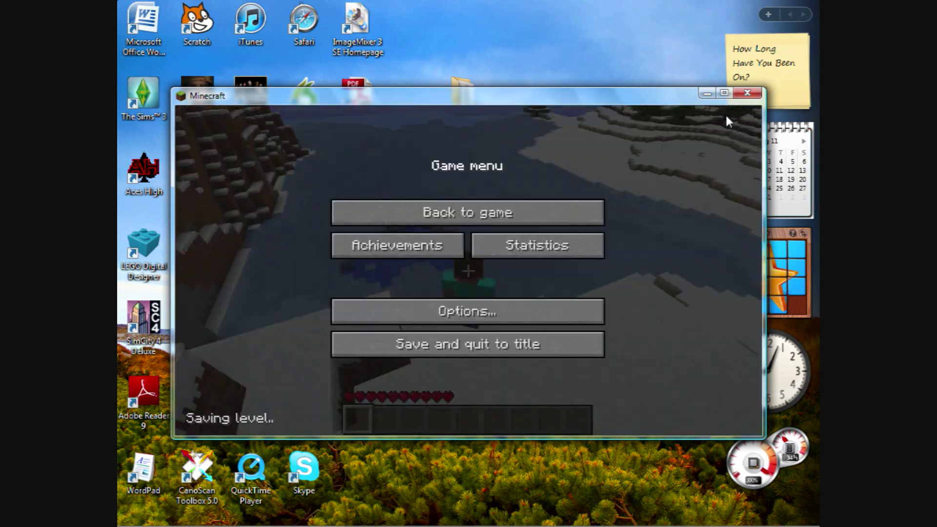
{"action": "left_click", "coordinate": [731, 94]}
{"action": "left_click", "coordinate": [432, 184]}
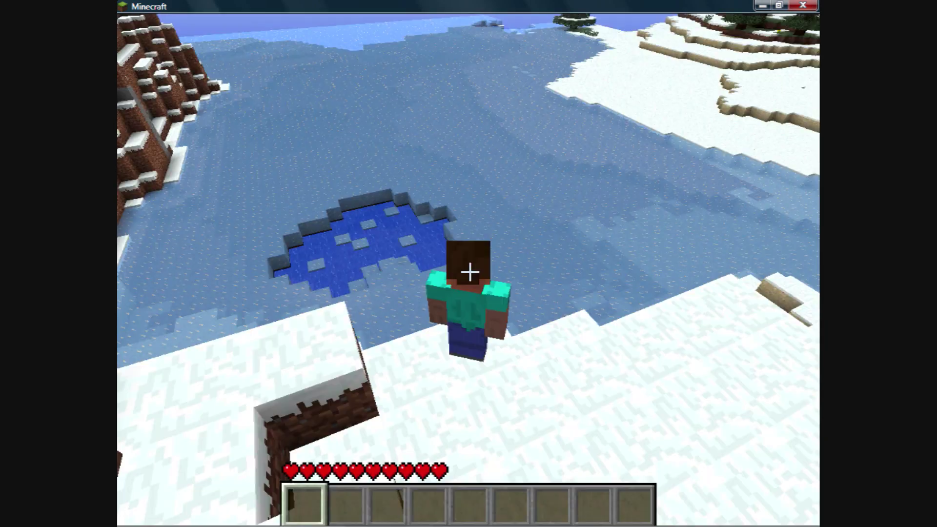
{"action": "mouse_move", "coordinate": [468, 271]}
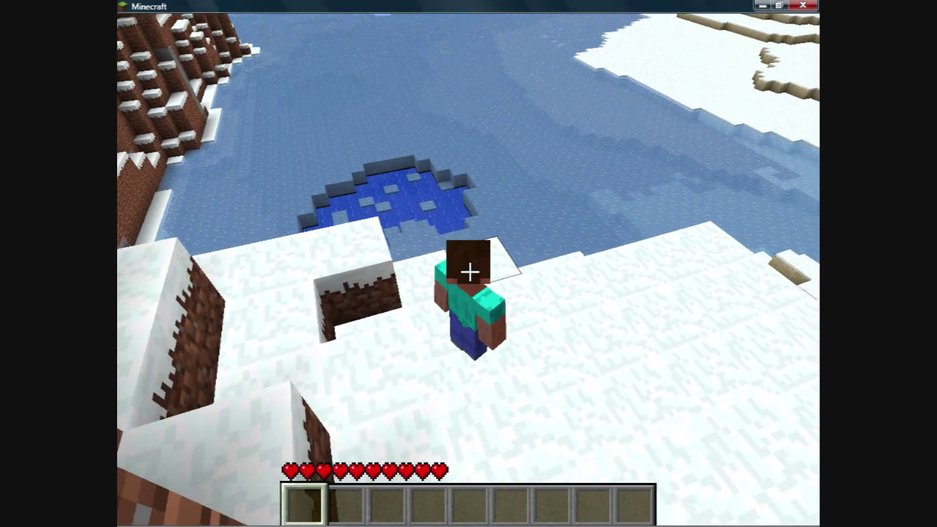
Run off the snow ledge and across the frozen lake toward the dirt mountain.
{"action": "key", "text": "w"}
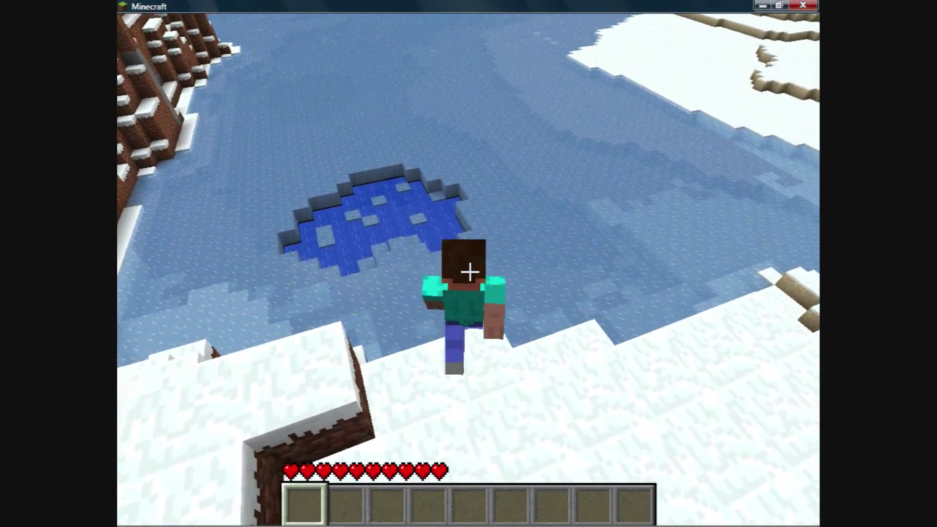
{"action": "key", "text": "w"}
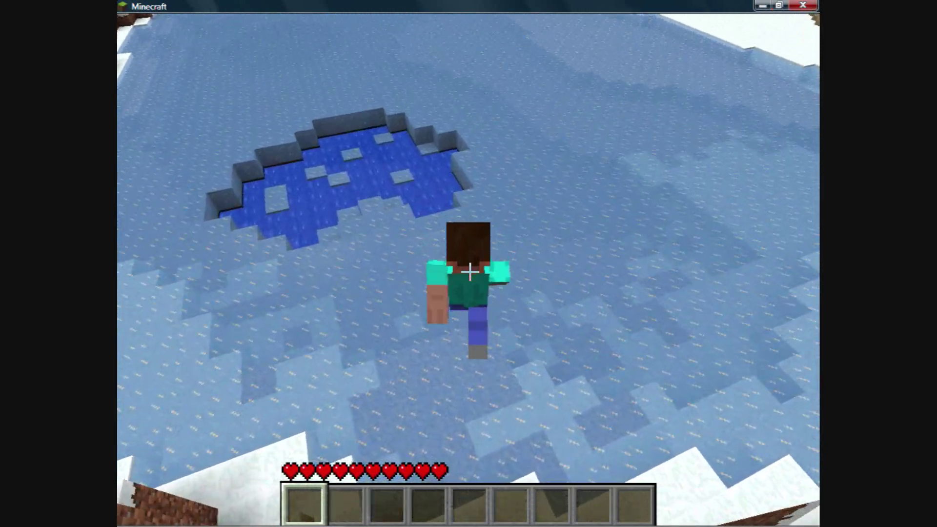
{"action": "key", "text": "w"}
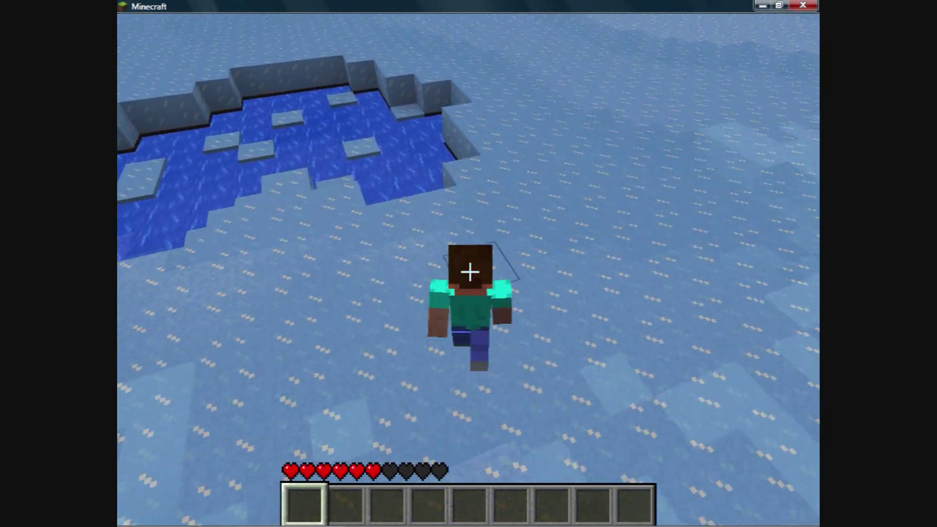
{"action": "key", "text": "w"}
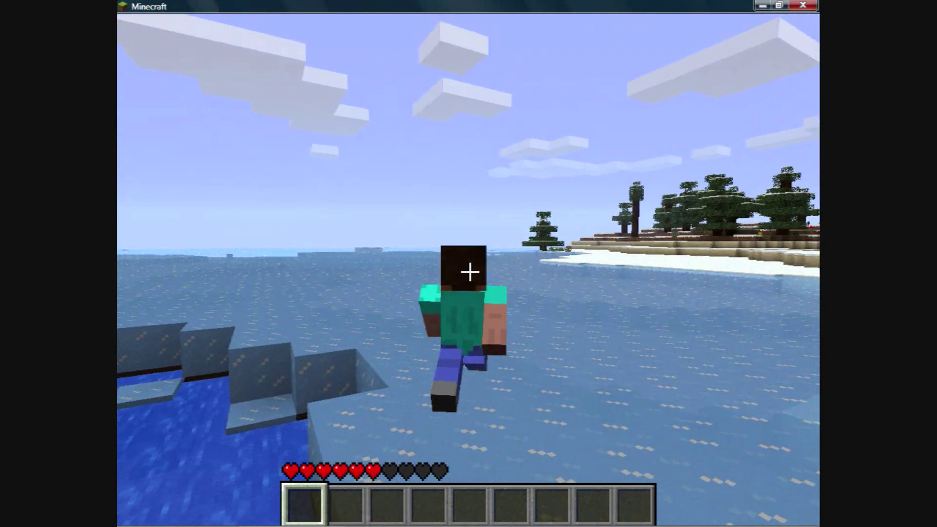
{"action": "key", "text": "w"}
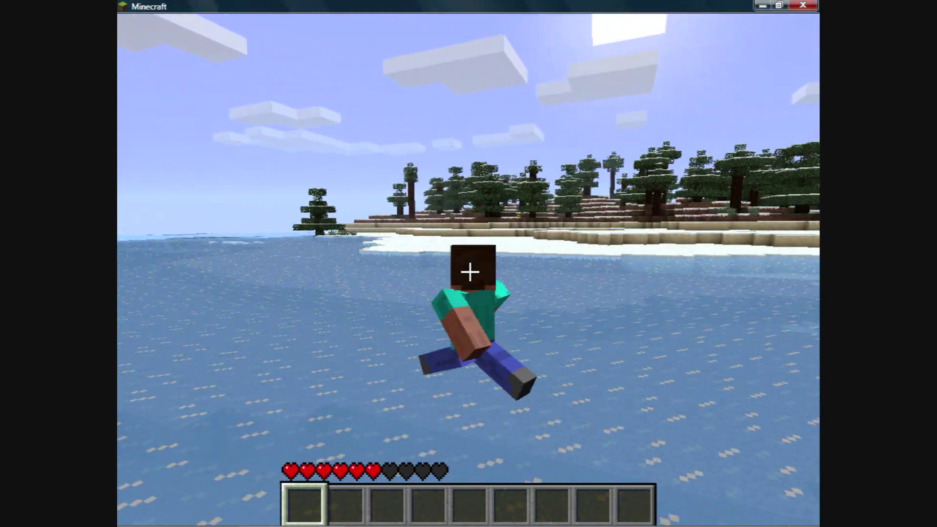
{"action": "key", "text": "w"}
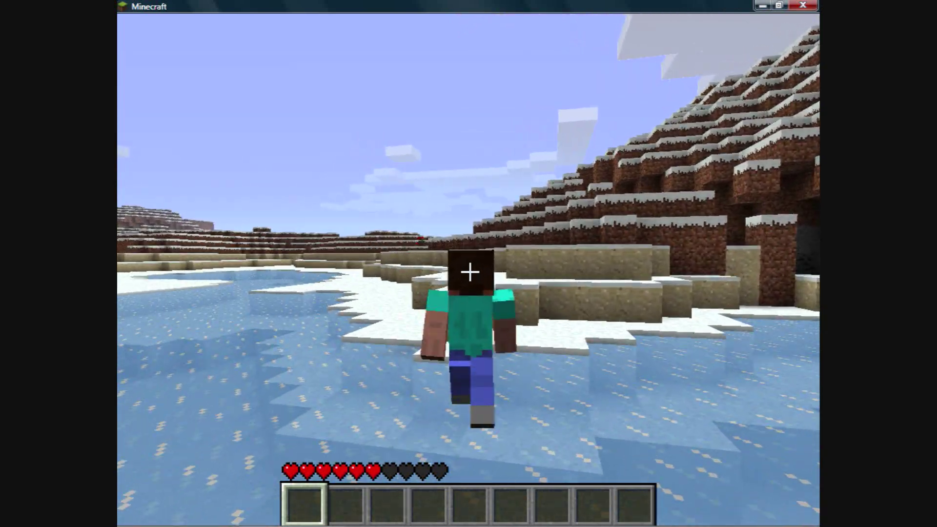
Walk along the snowy mountain and steps to the ledge above the ice hole.
{"action": "key", "text": "w"}
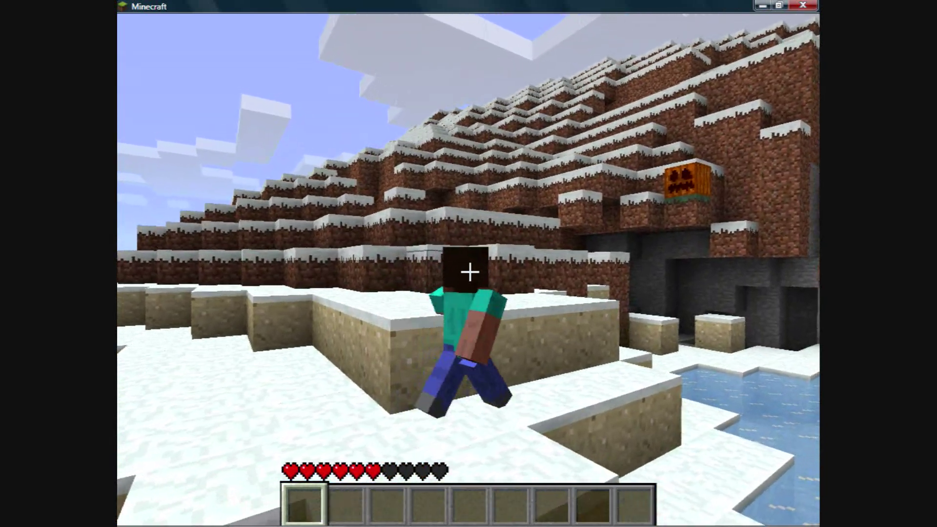
{"action": "key", "text": "w"}
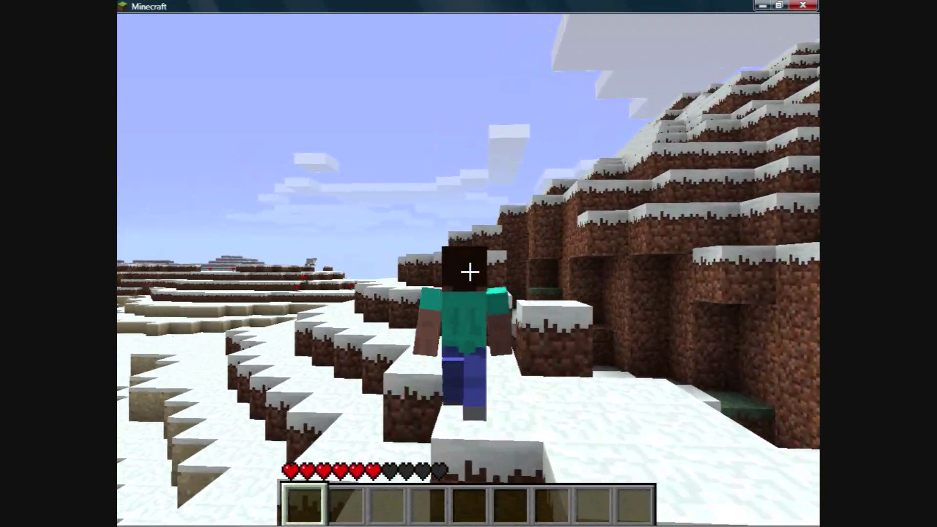
{"action": "key", "text": "w"}
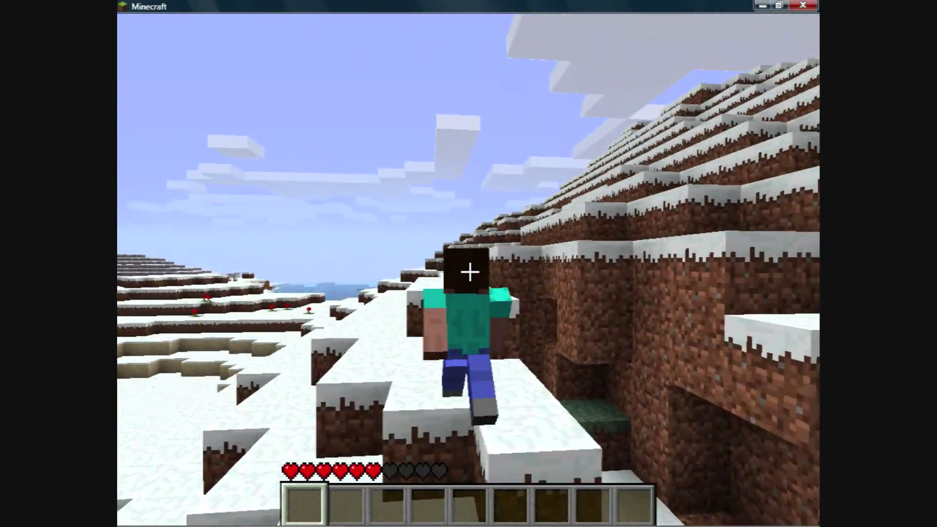
{"action": "key", "text": "w"}
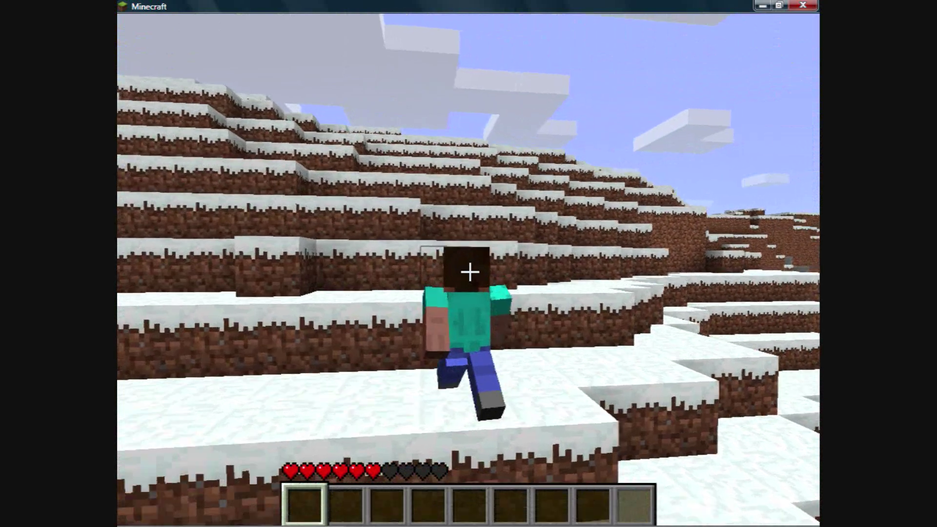
{"action": "key", "text": "w"}
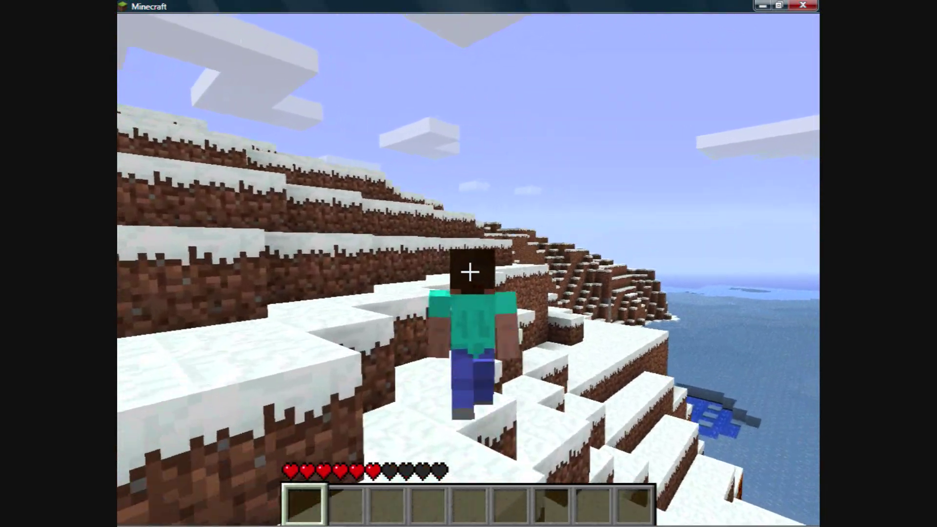
{"action": "key", "text": "w"}
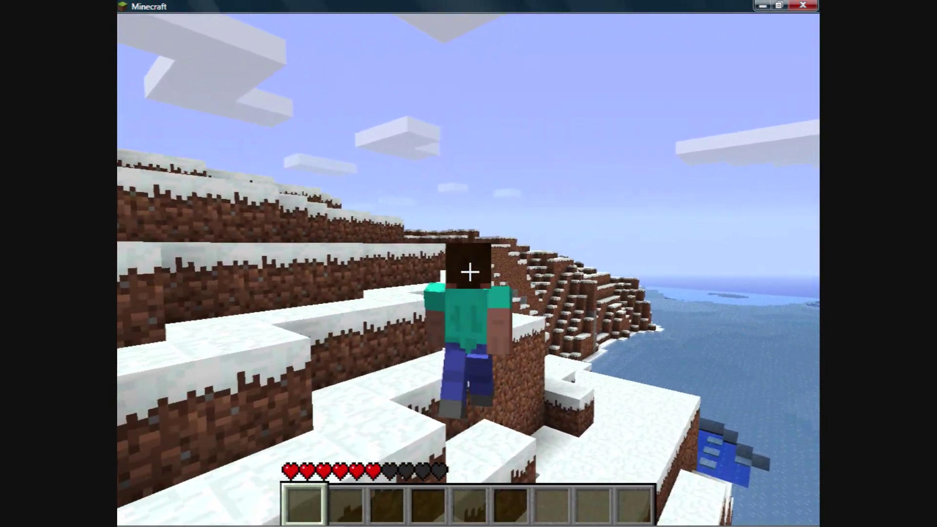
{"action": "key", "text": "w"}
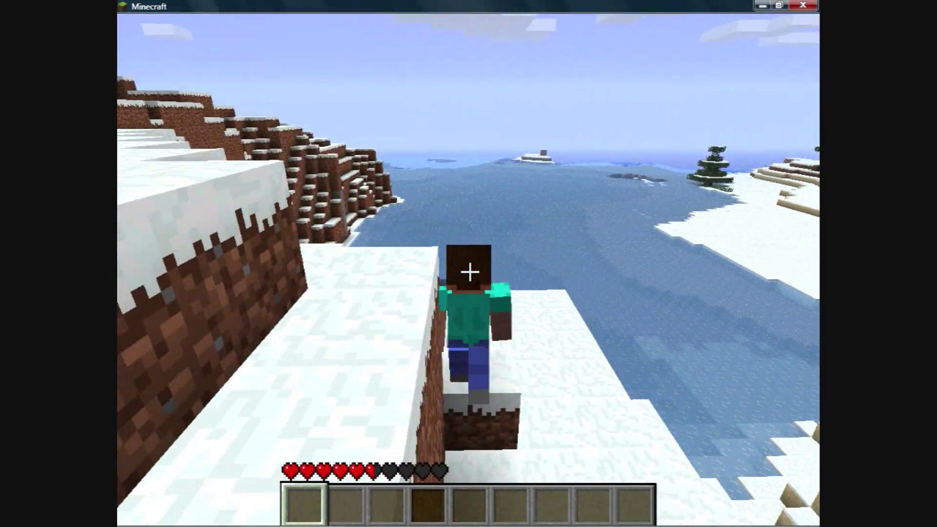
{"action": "key", "text": "w"}
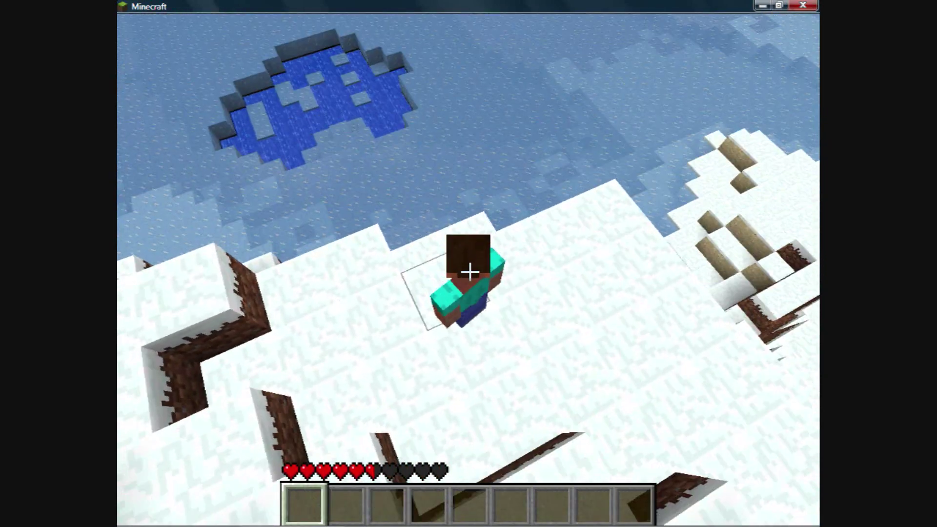
Change the difficulty to Peaceful in Options and resume the game.
{"action": "key", "text": "Escape"}
{"action": "left_click", "coordinate": [486, 321]}
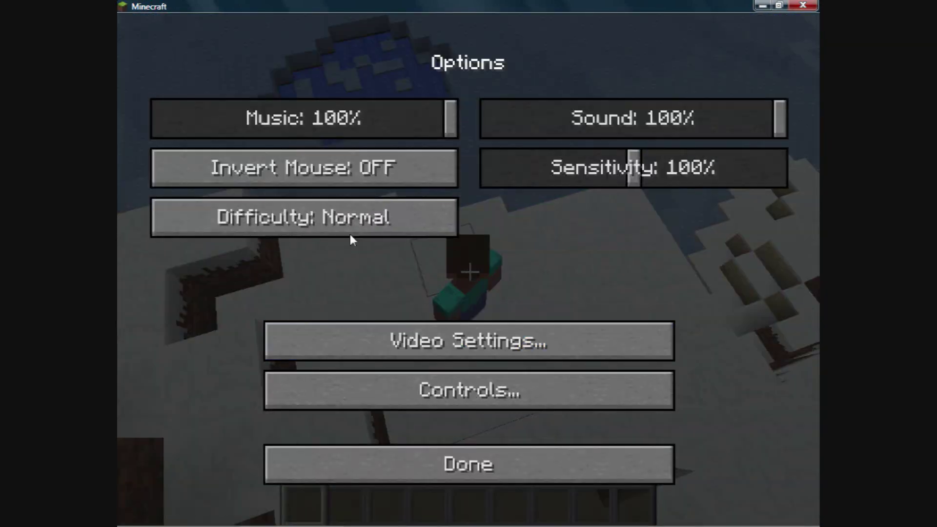
{"action": "left_click", "coordinate": [518, 467]}
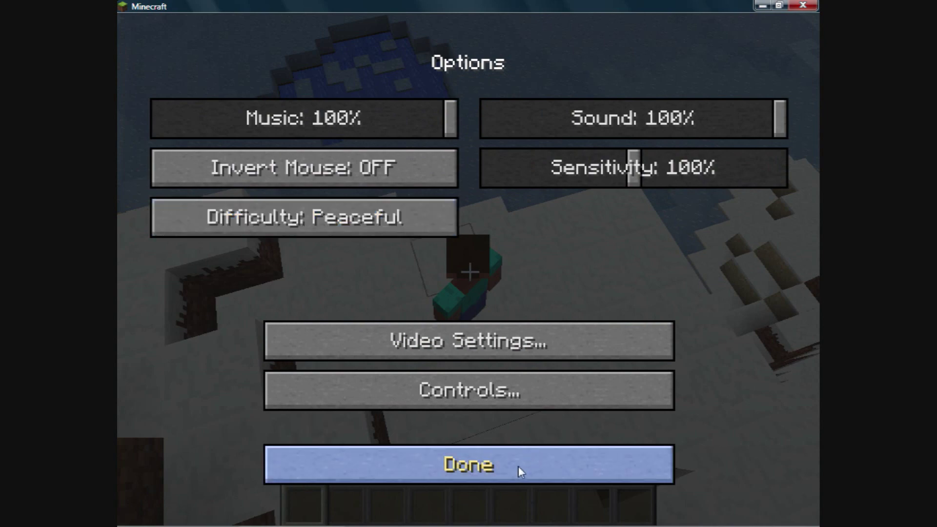
{"action": "left_click", "coordinate": [441, 180]}
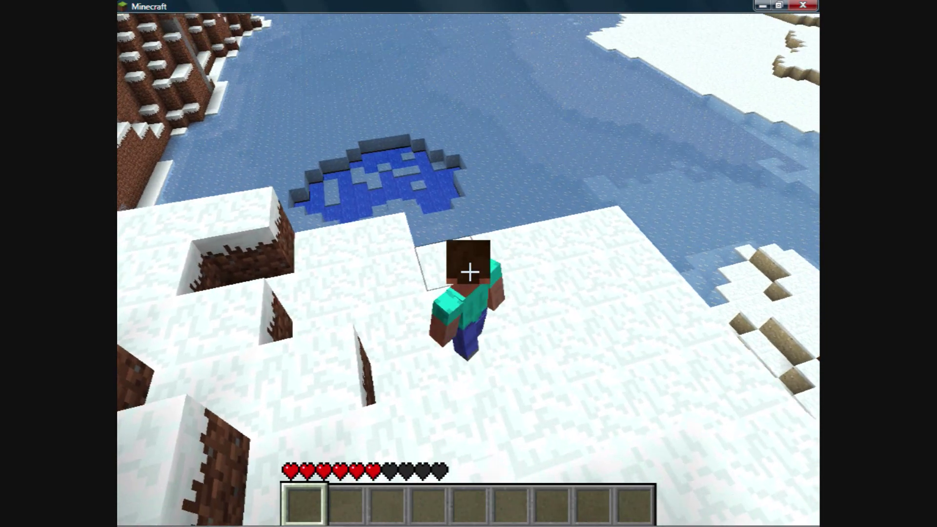
Jump down from the snowy ledge and walk out onto the ice.
{"action": "key", "text": "w"}
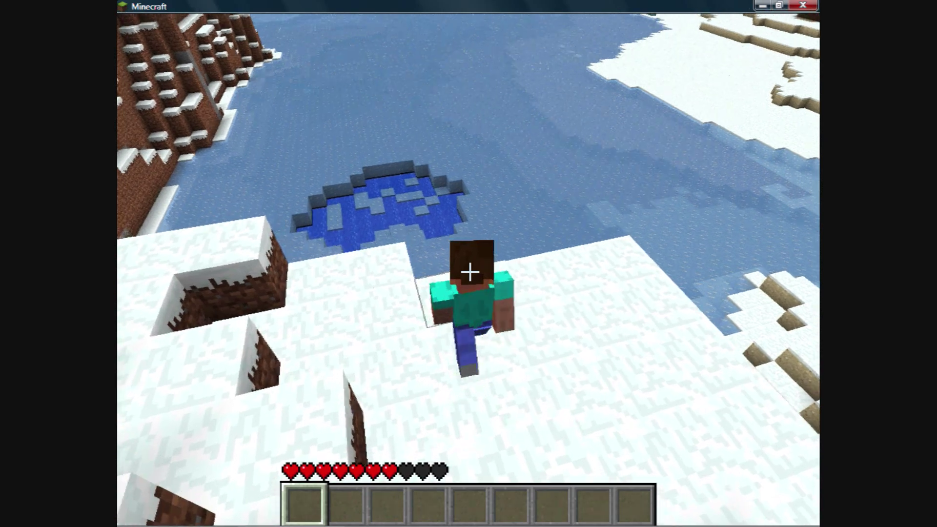
{"action": "key", "text": "w"}
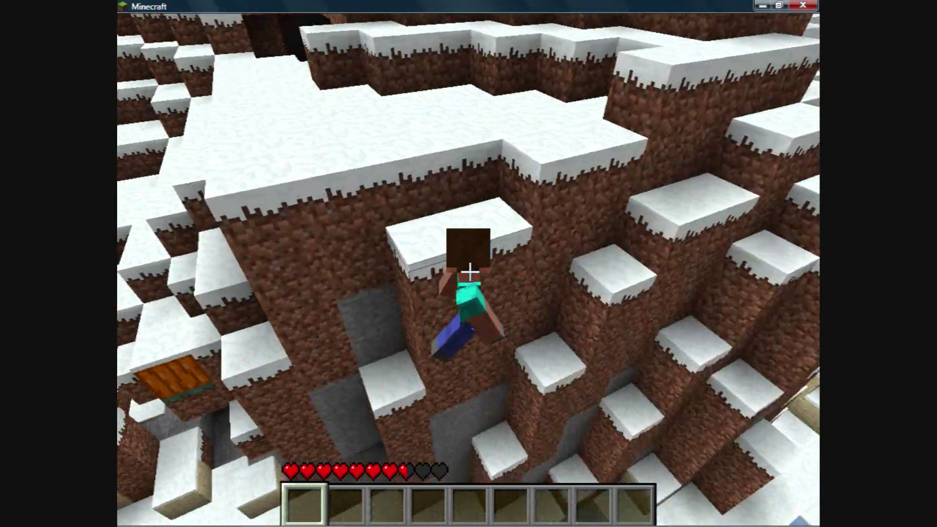
{"action": "key", "text": "d"}
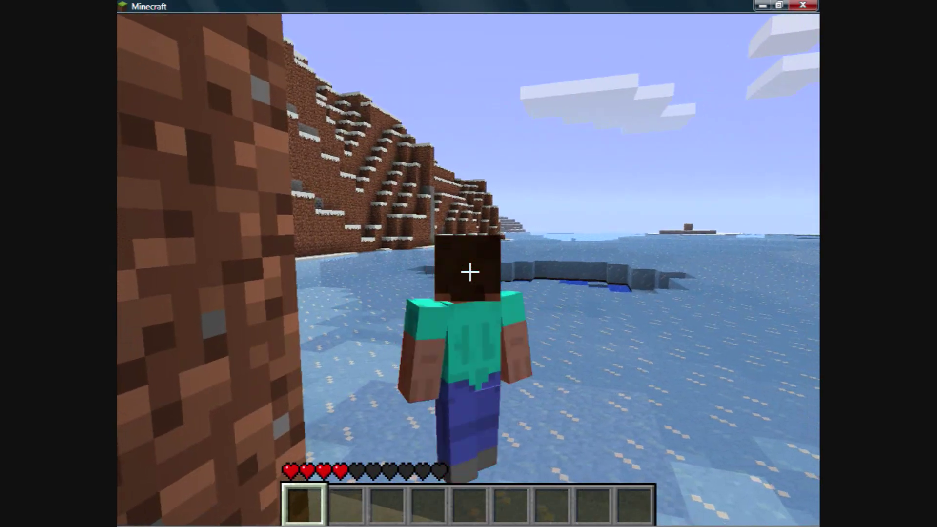
{"action": "key", "text": "w"}
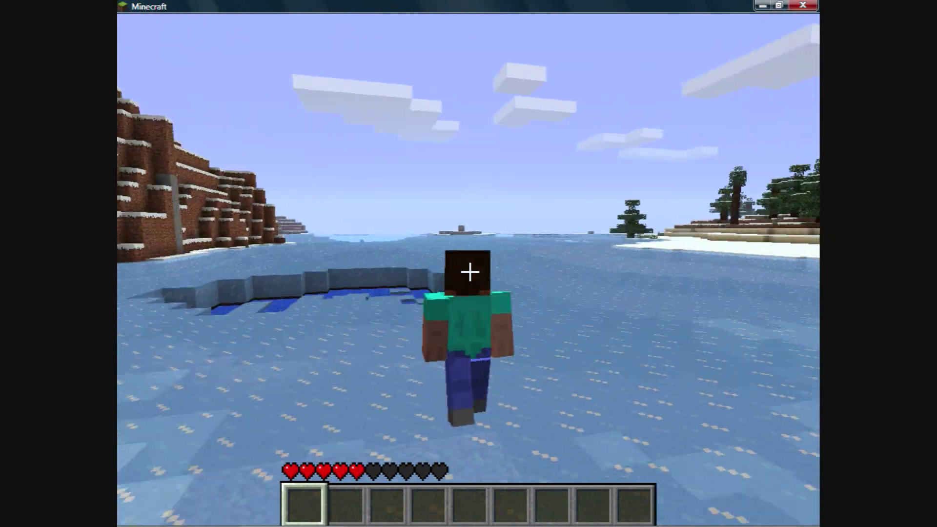
{"action": "key", "text": "w"}
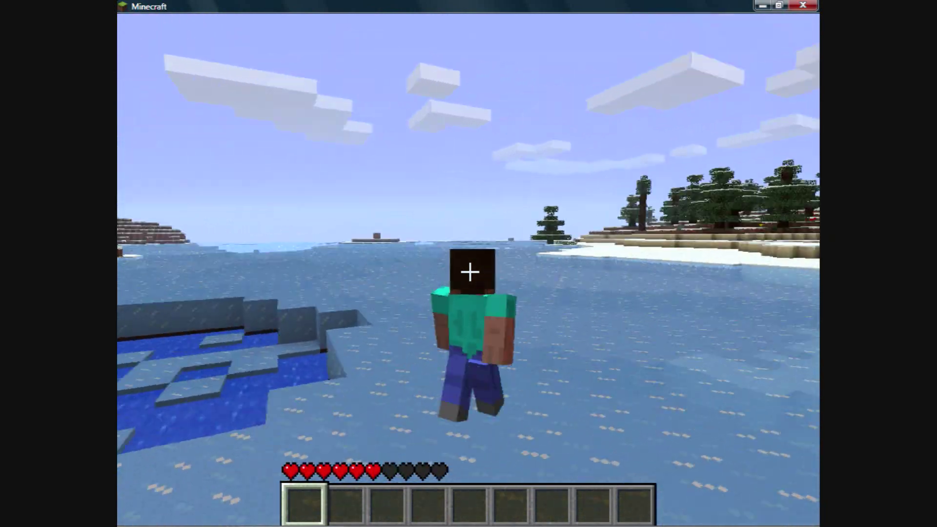
Walk across the ice to the chicken near the mountain and hit it.
{"action": "key", "text": "w"}
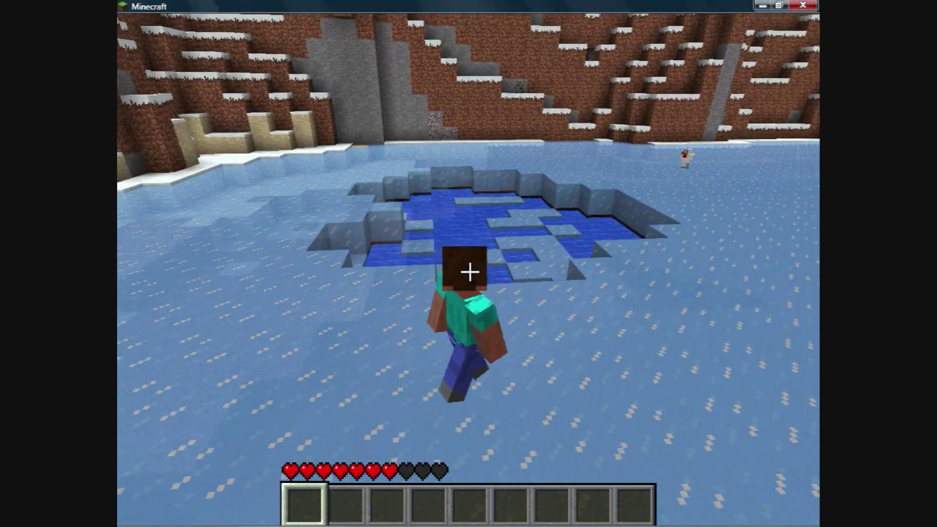
{"action": "key", "text": "w"}
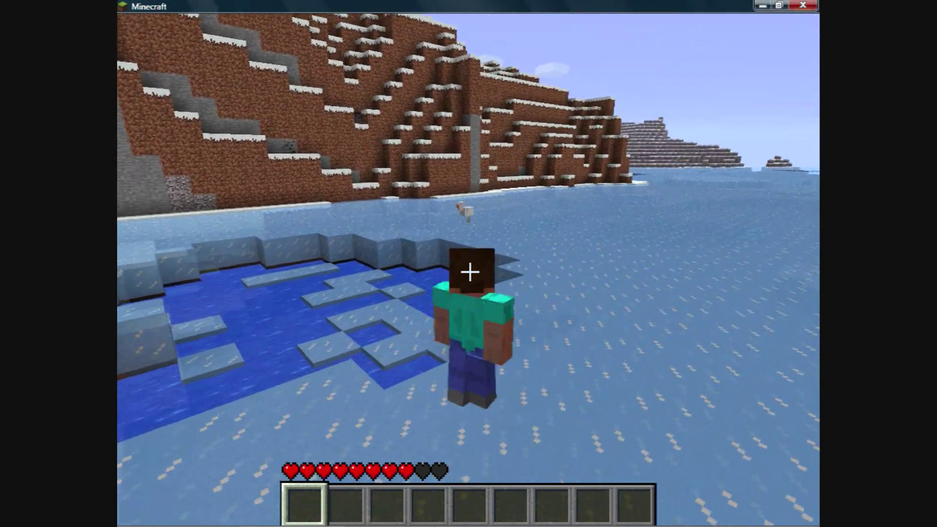
{"action": "key", "text": "w"}
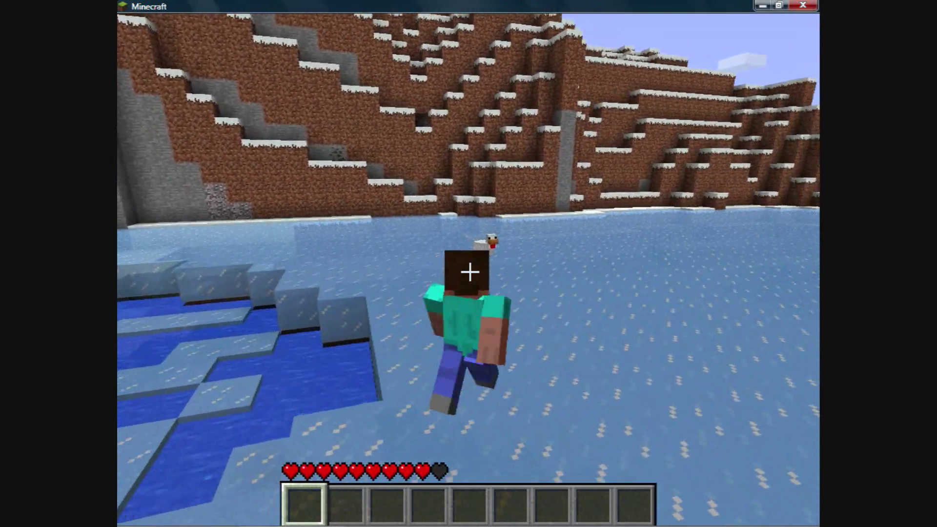
{"action": "key", "text": "w"}
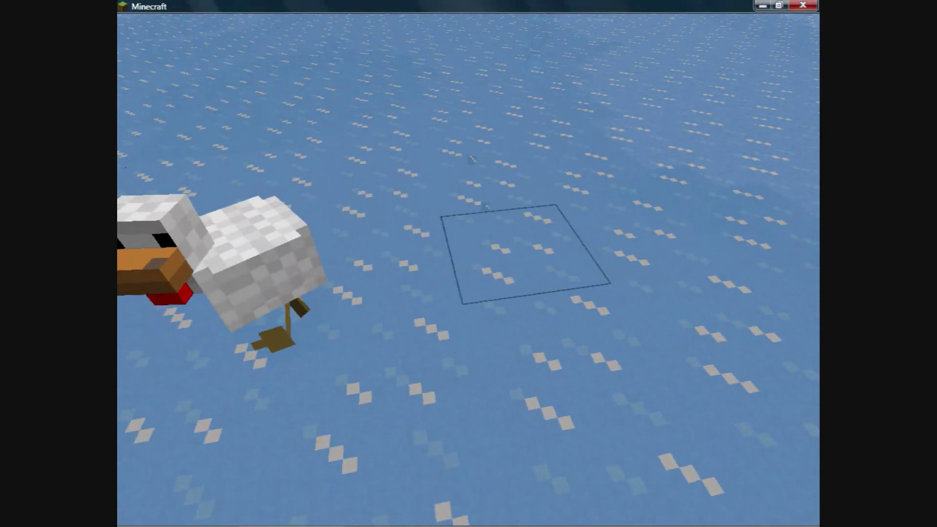
{"action": "left_click", "coordinate": [468, 264]}
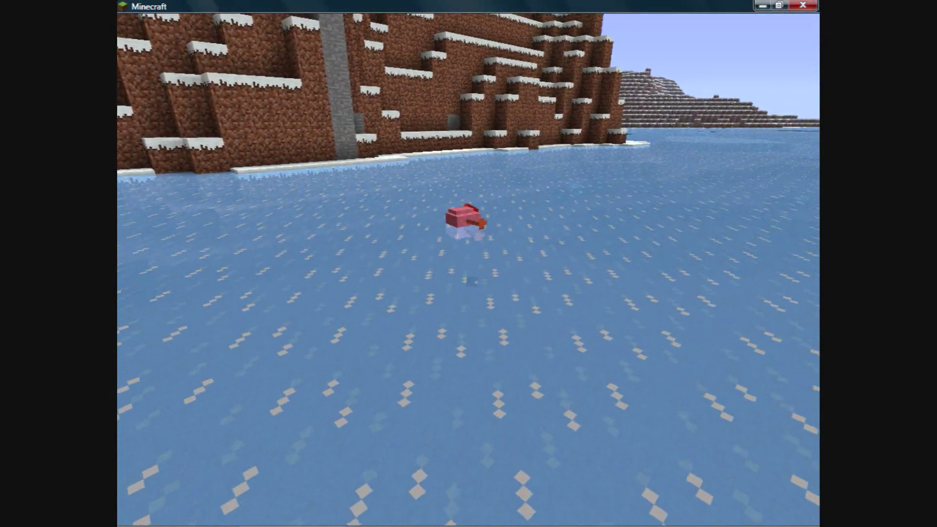
{"action": "key", "text": "w"}
{"action": "key", "text": "w"}
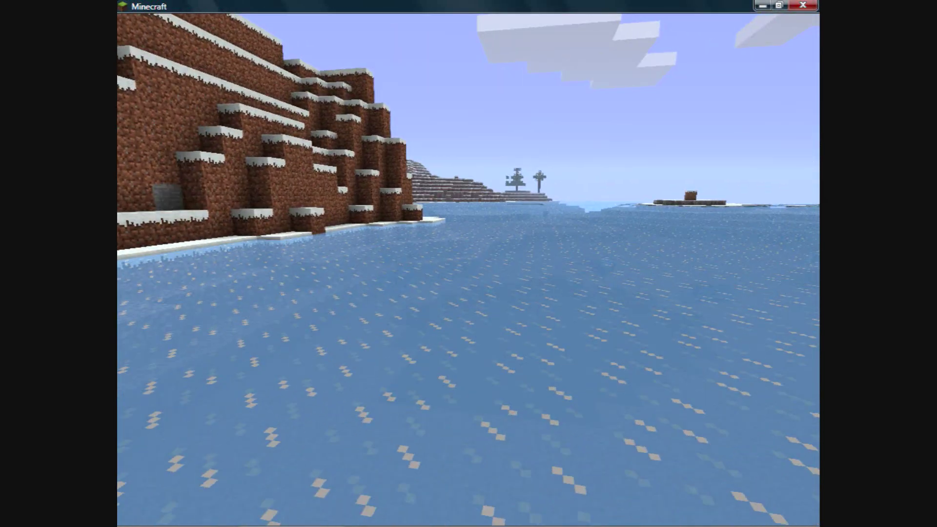